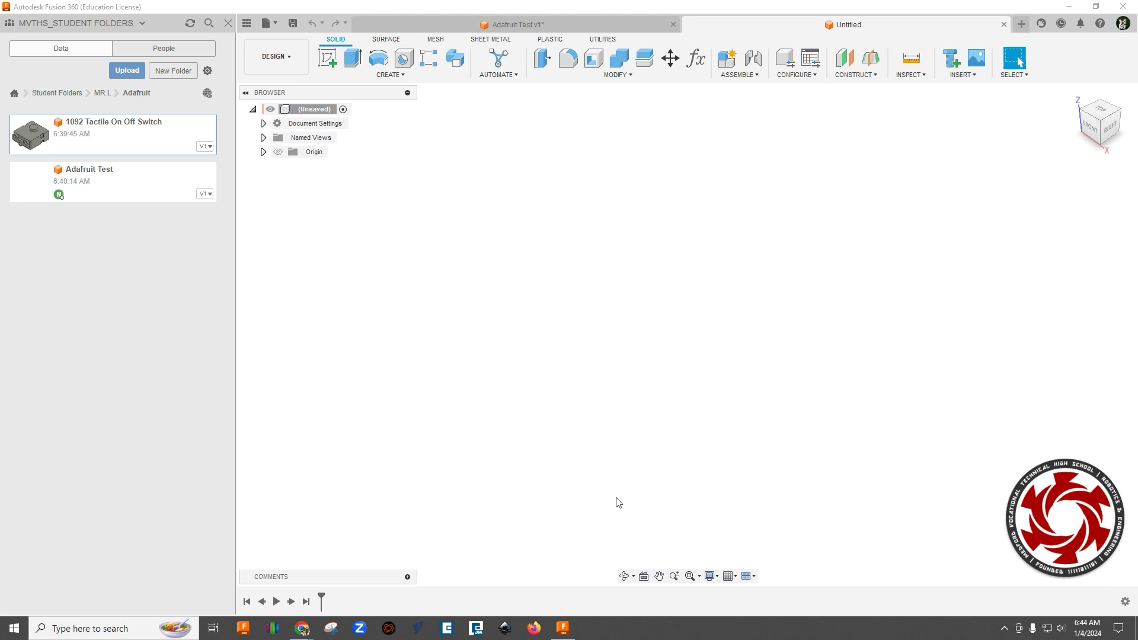
# Step: Bring up the Adafruit_CAD_Parts GitHub repository, scroll through its part folders, then return to the top
pyautogui.hotkey('alt', 'Tab')
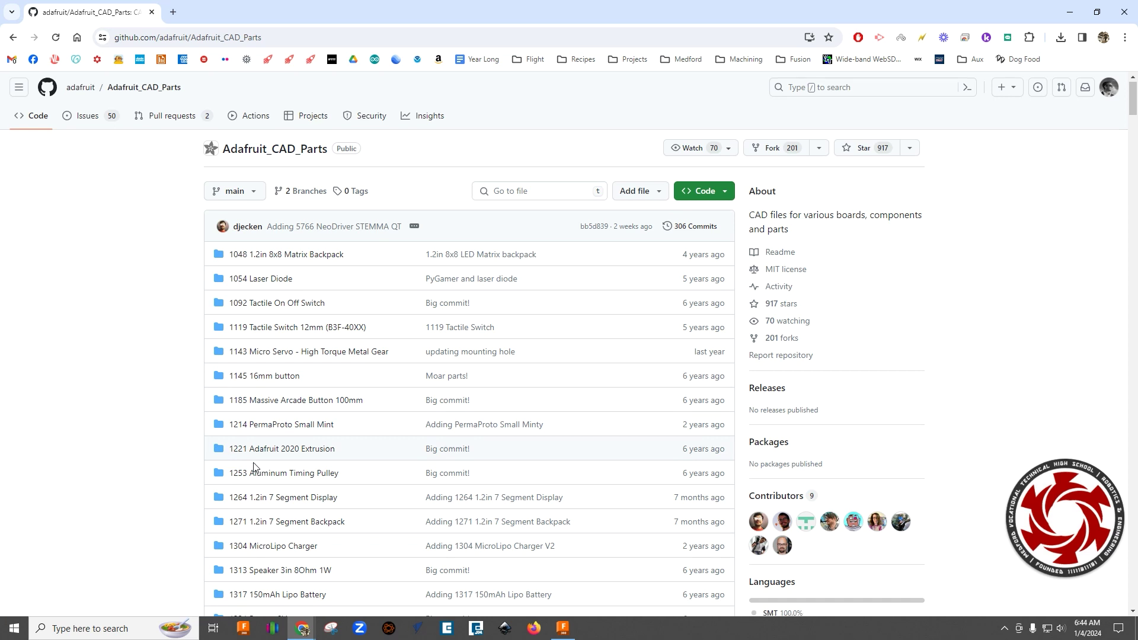
pyautogui.scroll(-3, 261, 462)
pyautogui.scroll(-7, 287, 449)
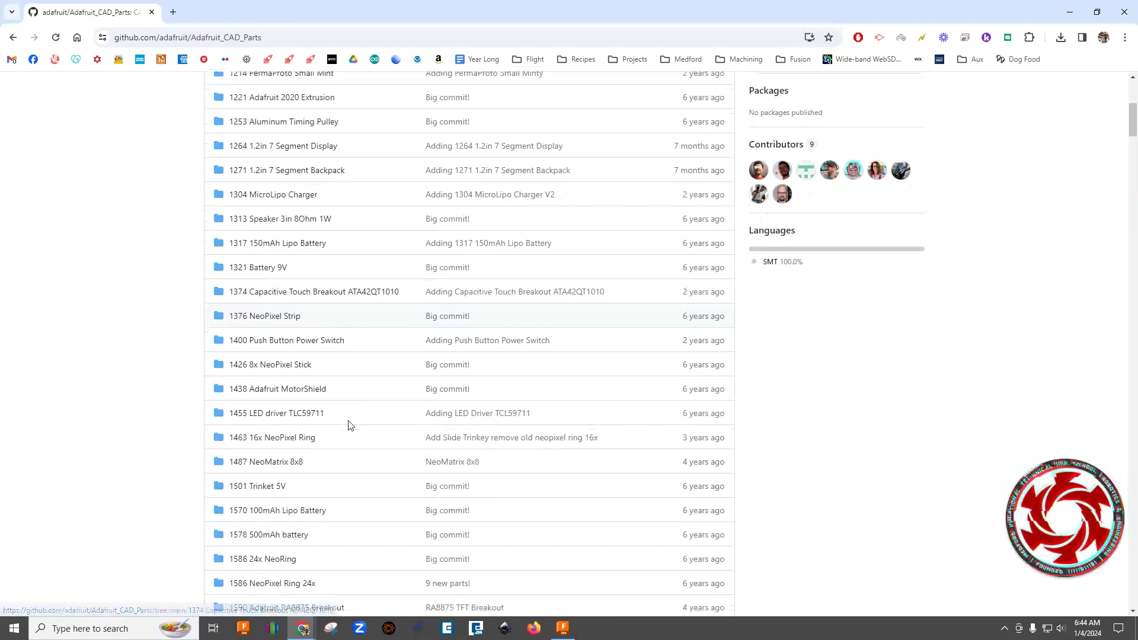
pyautogui.scroll(-11, 392, 426)
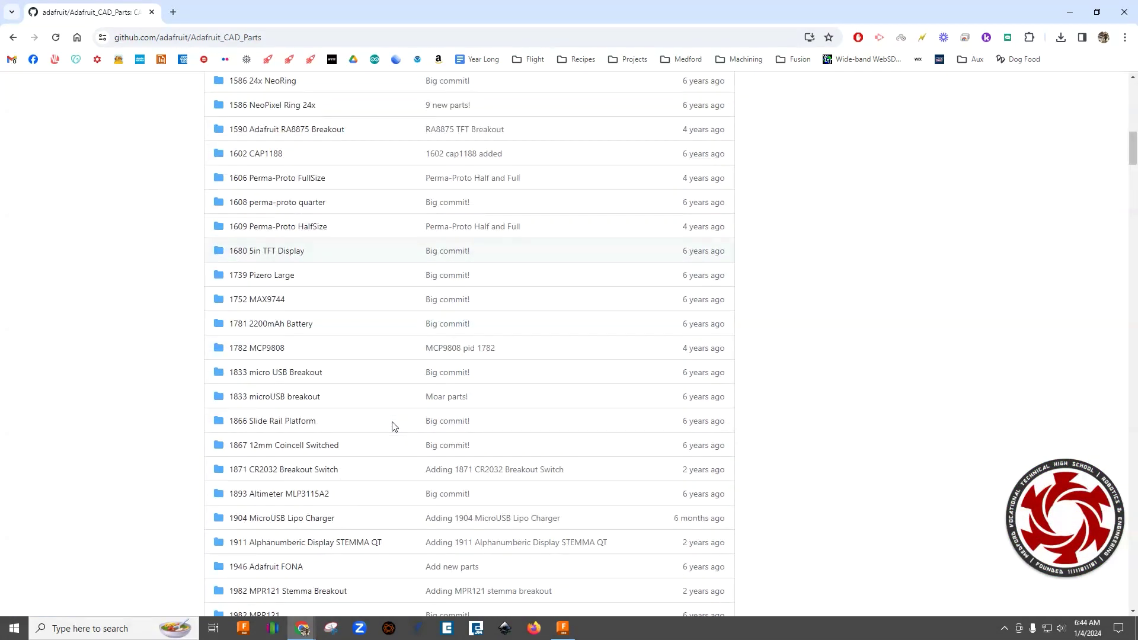
pyautogui.scroll(-9, 392, 426)
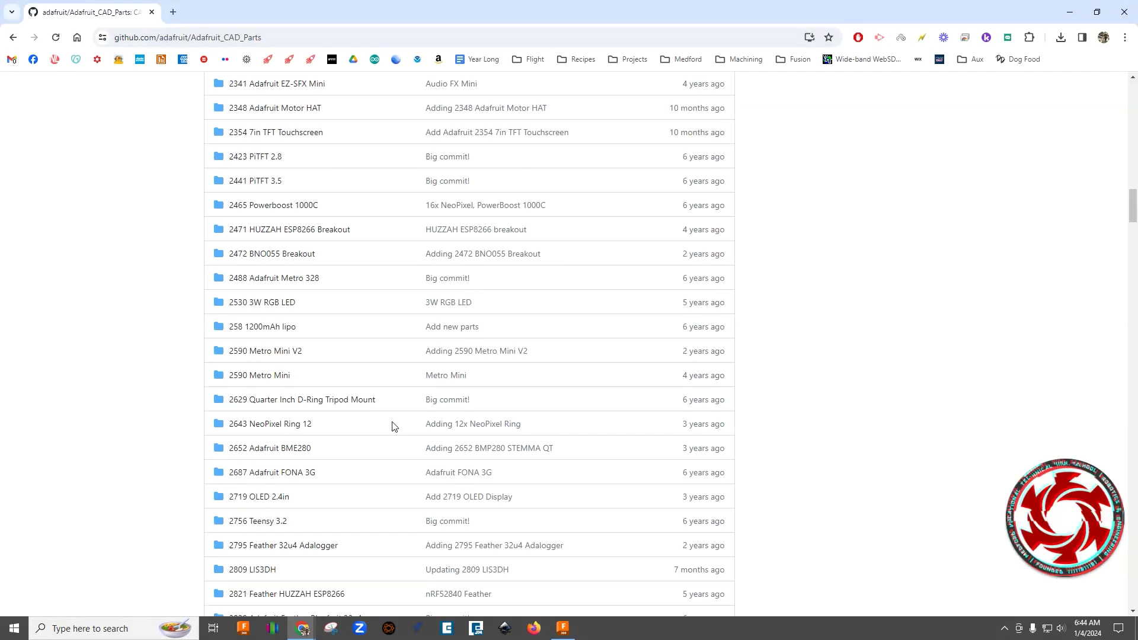
pyautogui.scroll(-2, 392, 426)
pyautogui.scroll(-4, 393, 426)
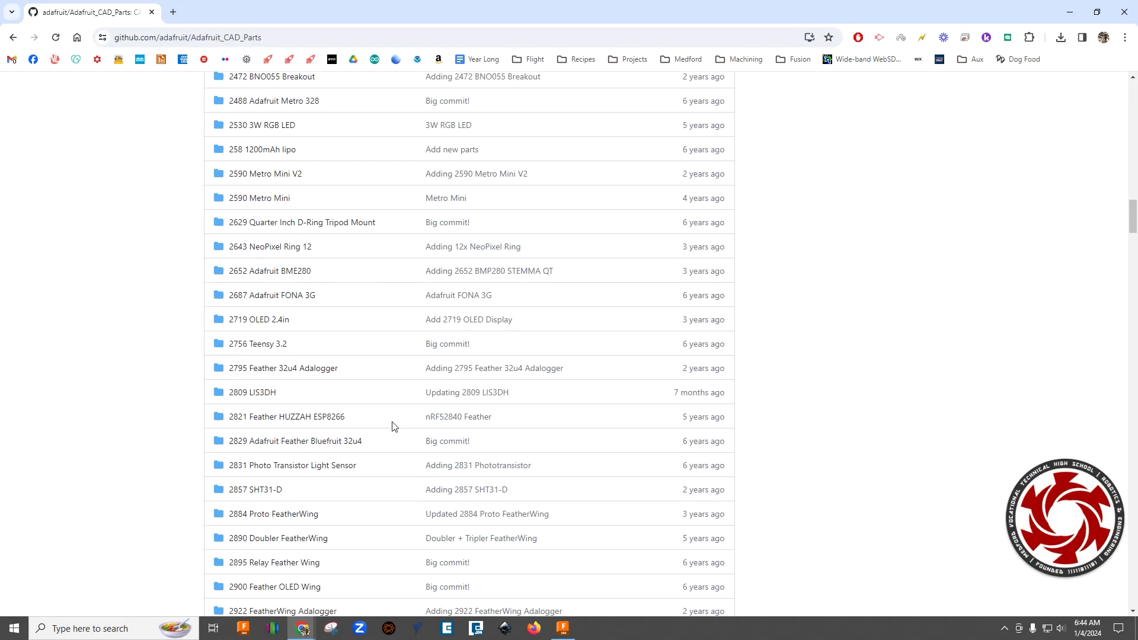
pyautogui.scroll(-1, 392, 426)
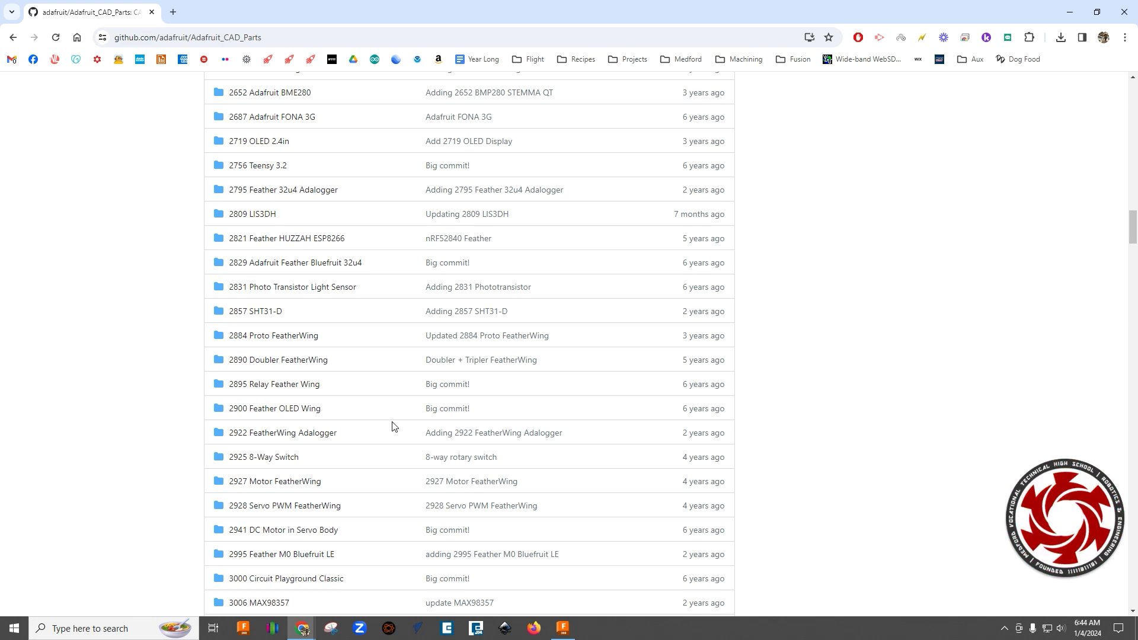
pyautogui.scroll(20, 392, 426)
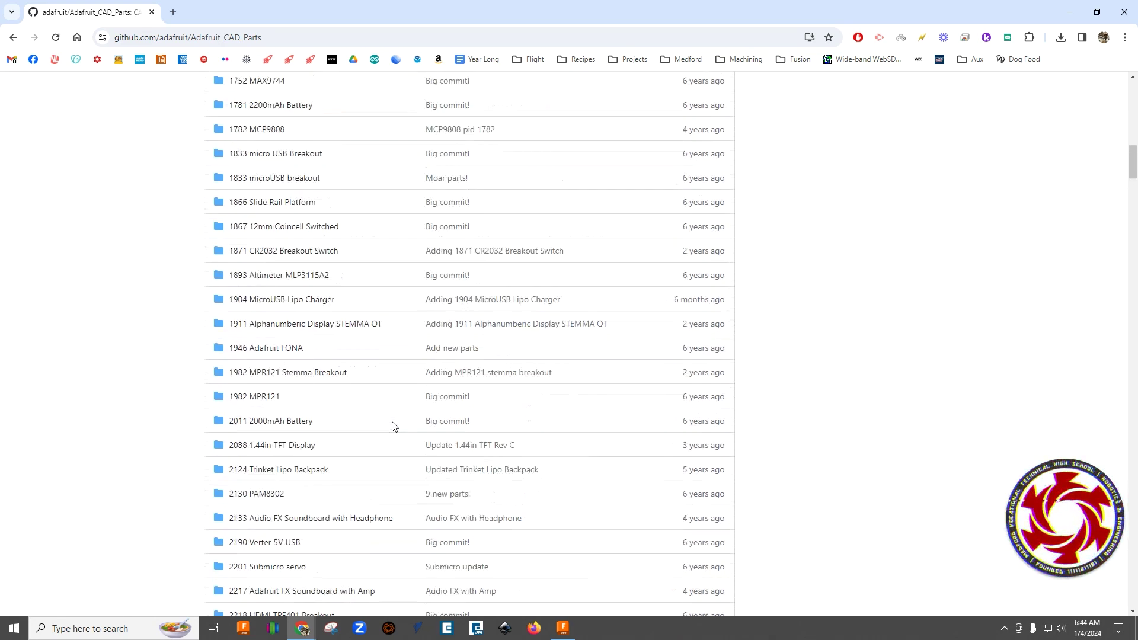
pyautogui.scroll(6, 393, 426)
pyautogui.scroll(-20, 392, 426)
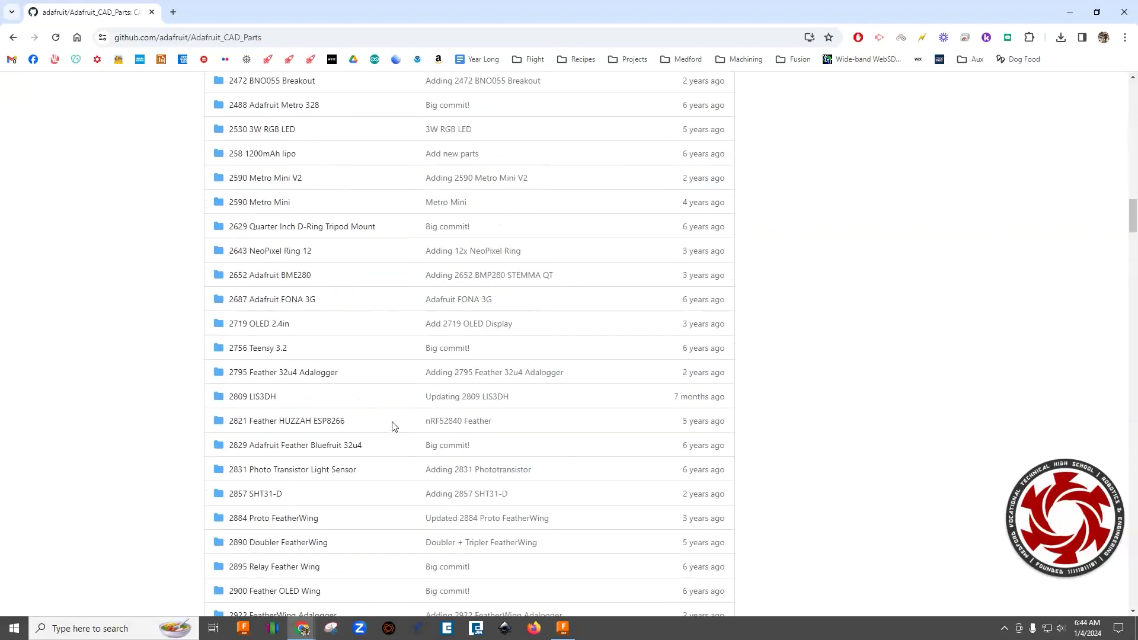
pyautogui.scroll(-20, 392, 426)
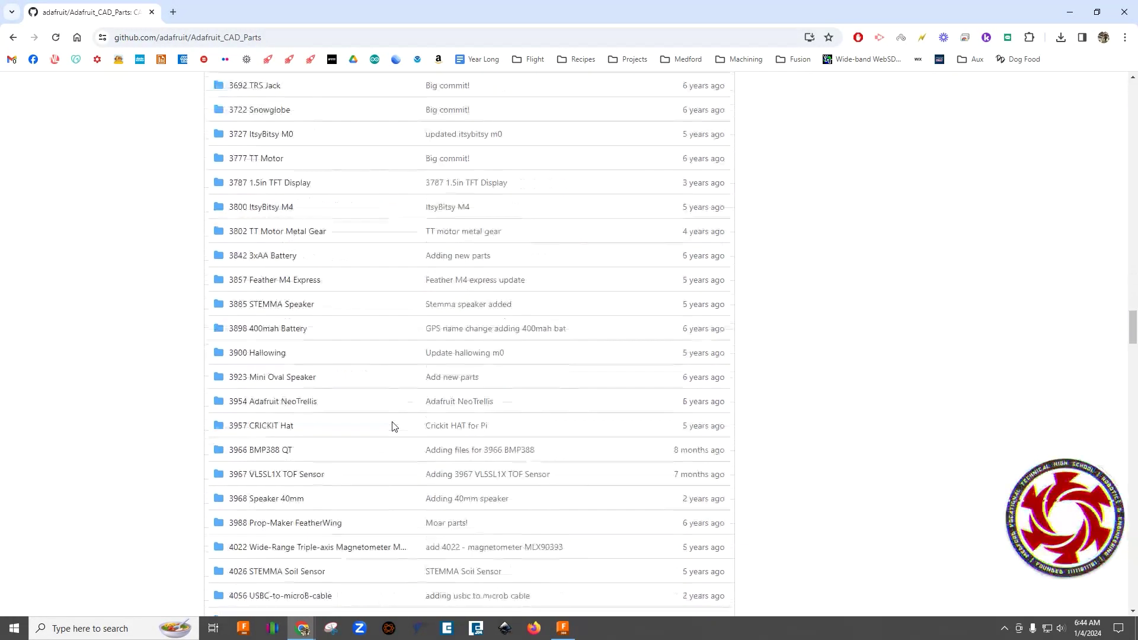
pyautogui.scroll(20, 393, 426)
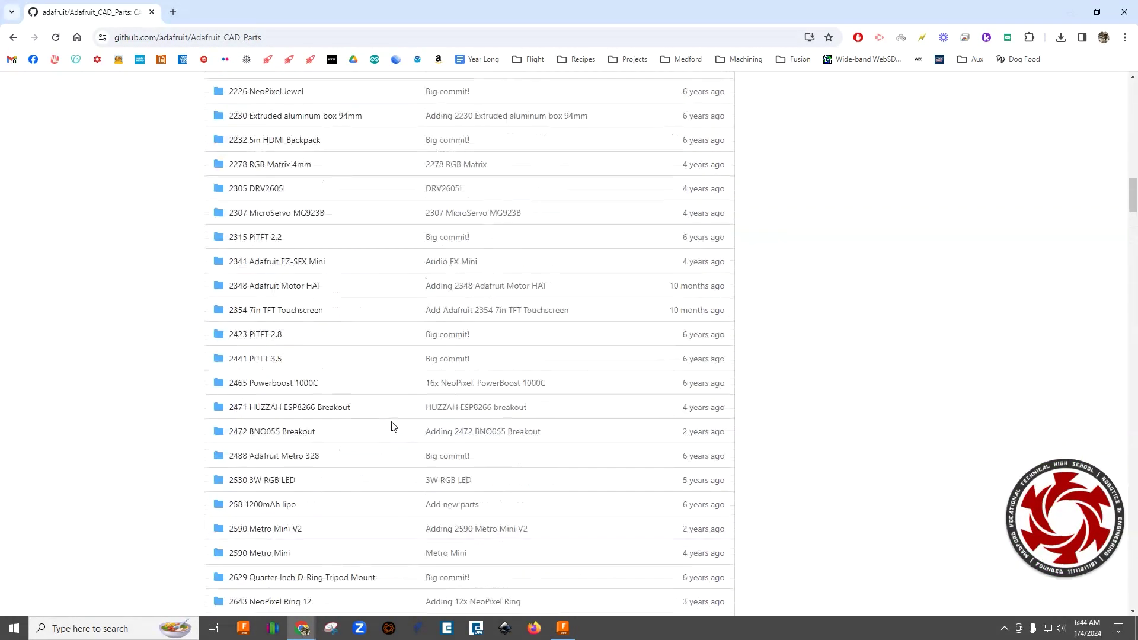
pyautogui.scroll(20, 392, 426)
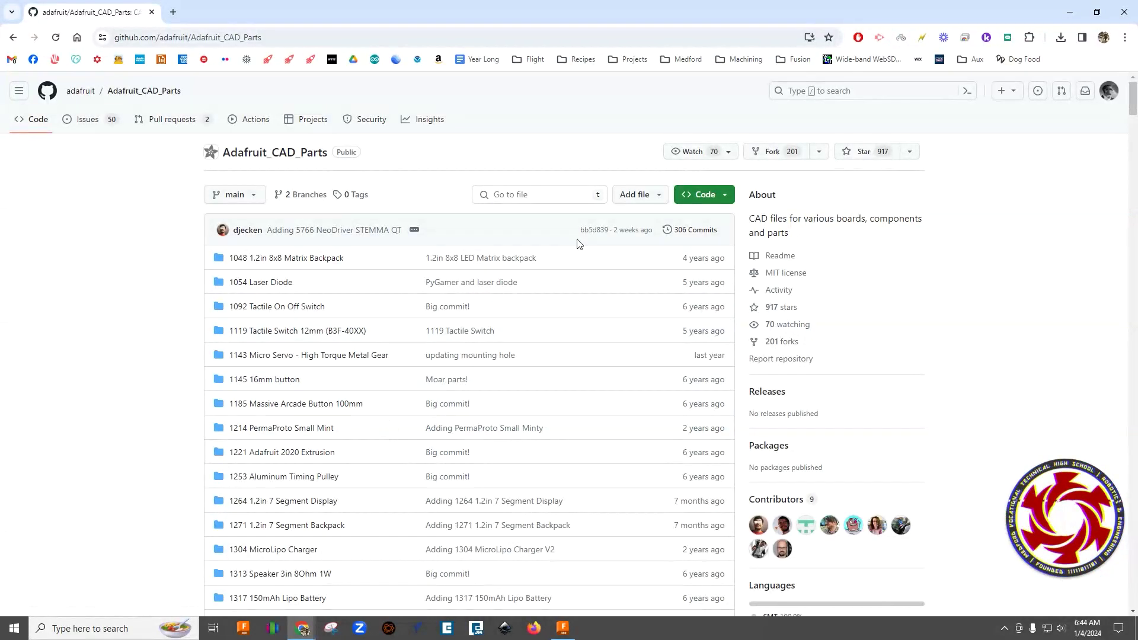
# Step: Search the repository files for 'neo' and open the 1426 8x NeoPixel Stick folder
pyautogui.click(535, 198)
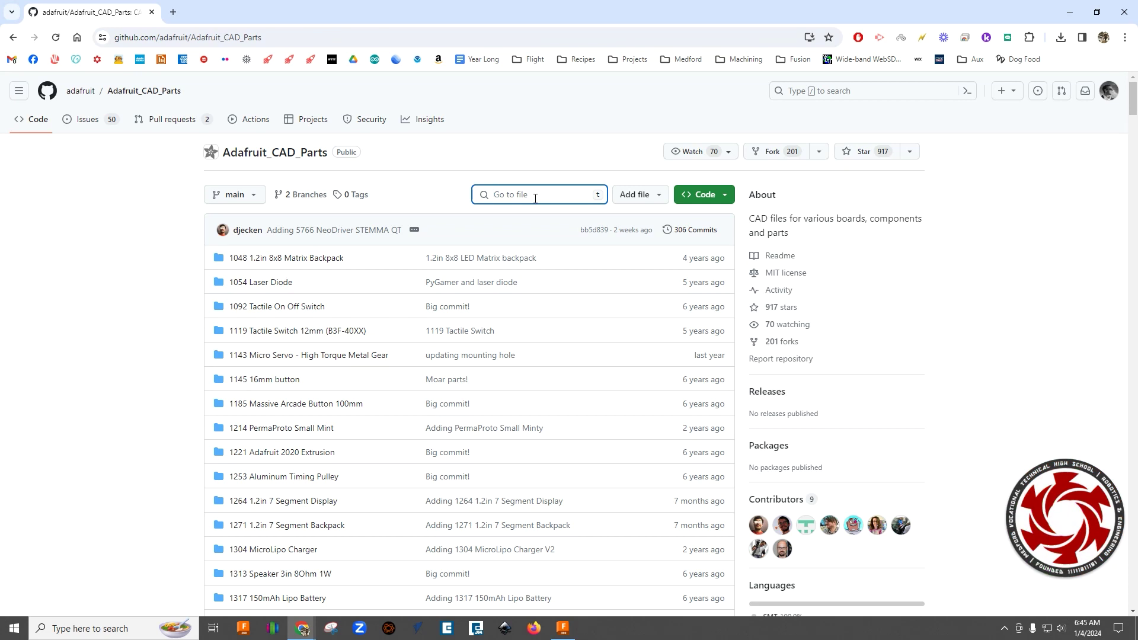
pyautogui.write('neo')
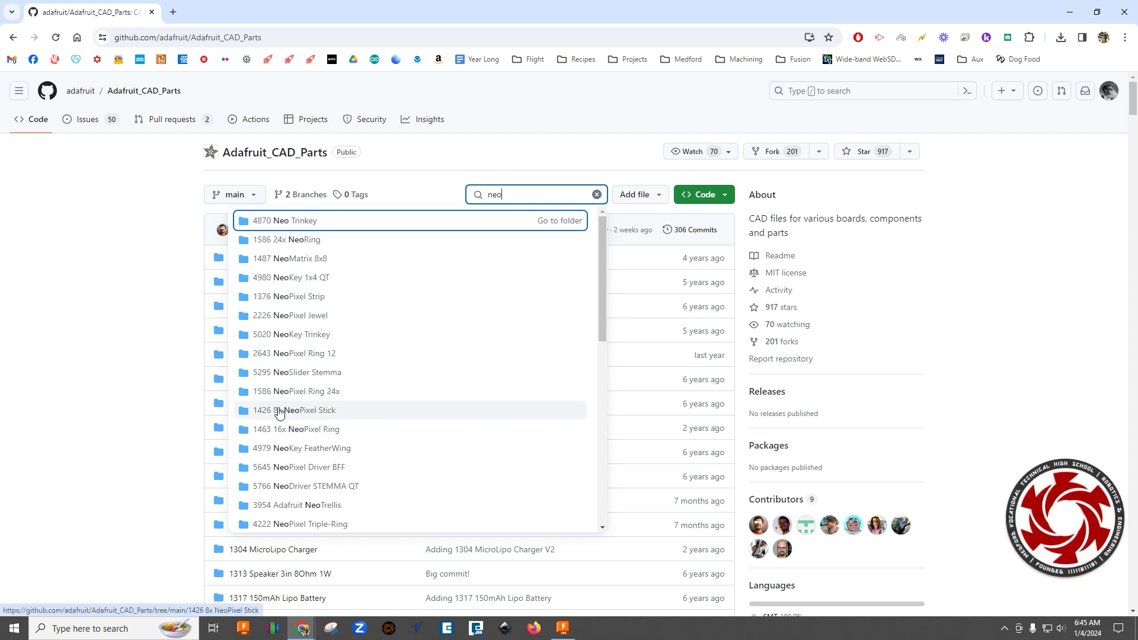
pyautogui.click(317, 413)
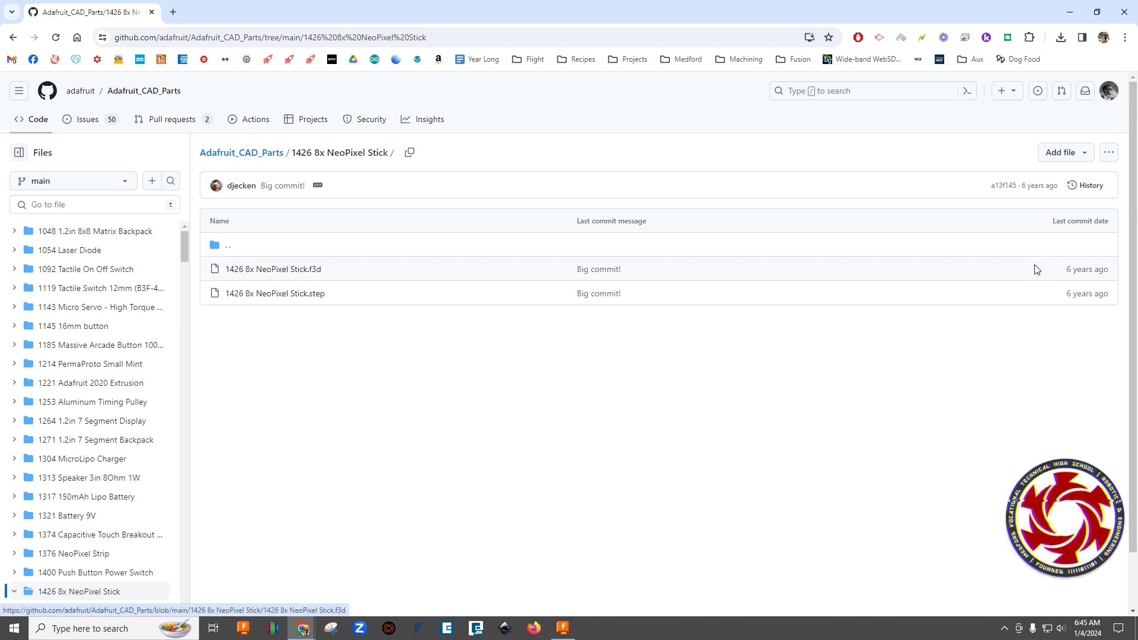
# Step: Open 1426 8x NeoPixel Stick.f3d on GitHub and download it into the Adafruit folder
pyautogui.click(1108, 154)
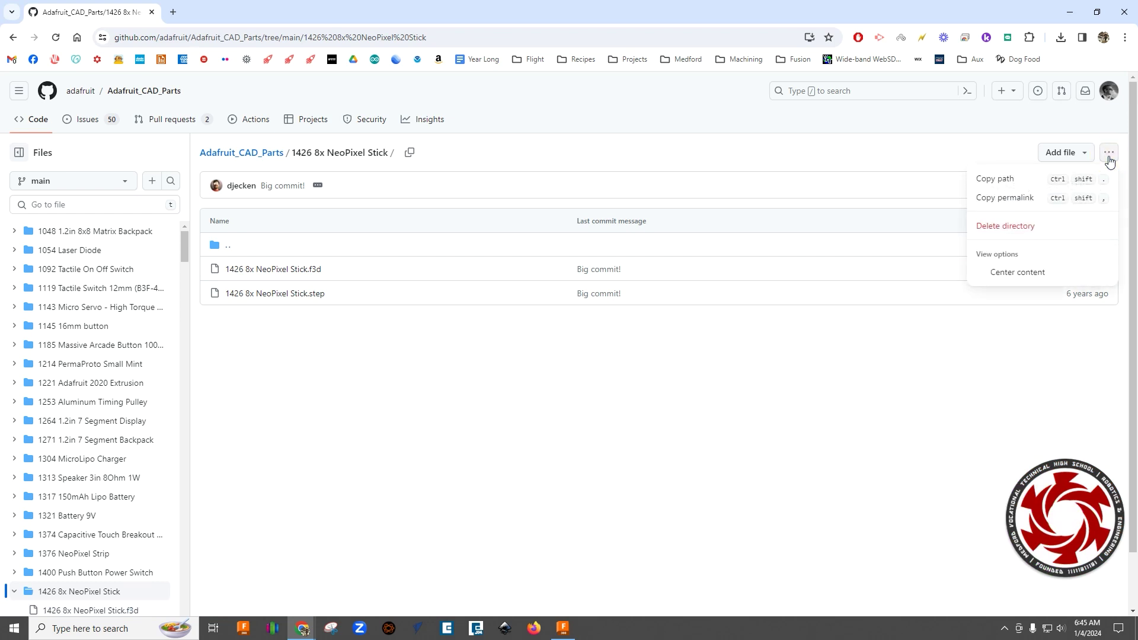
pyautogui.click(717, 421)
pyautogui.click(299, 269)
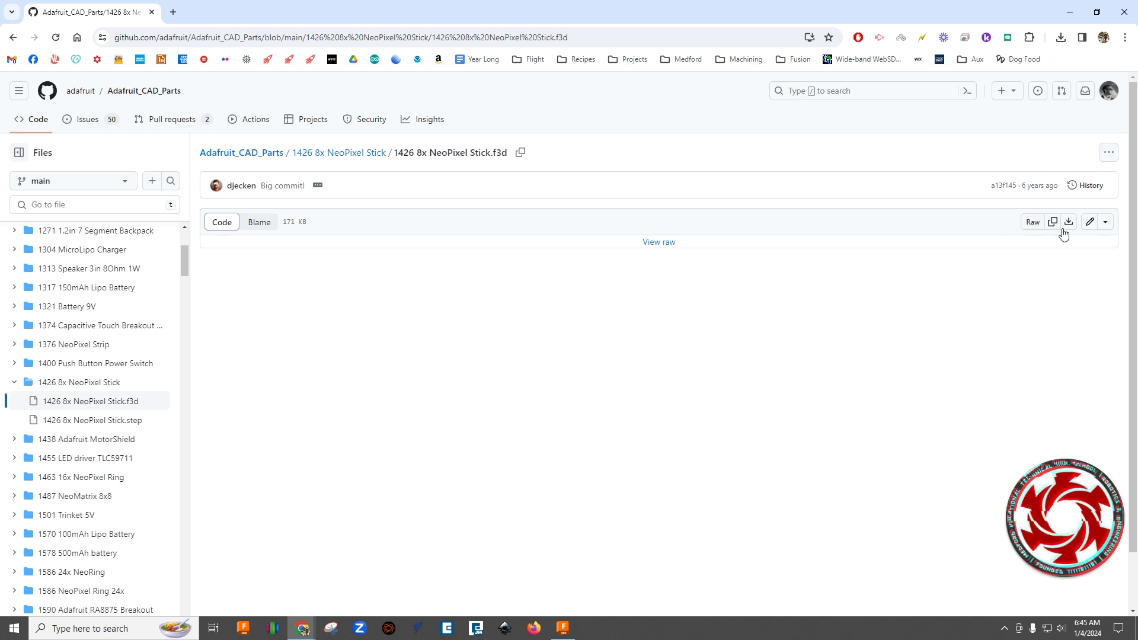
pyautogui.click(1108, 155)
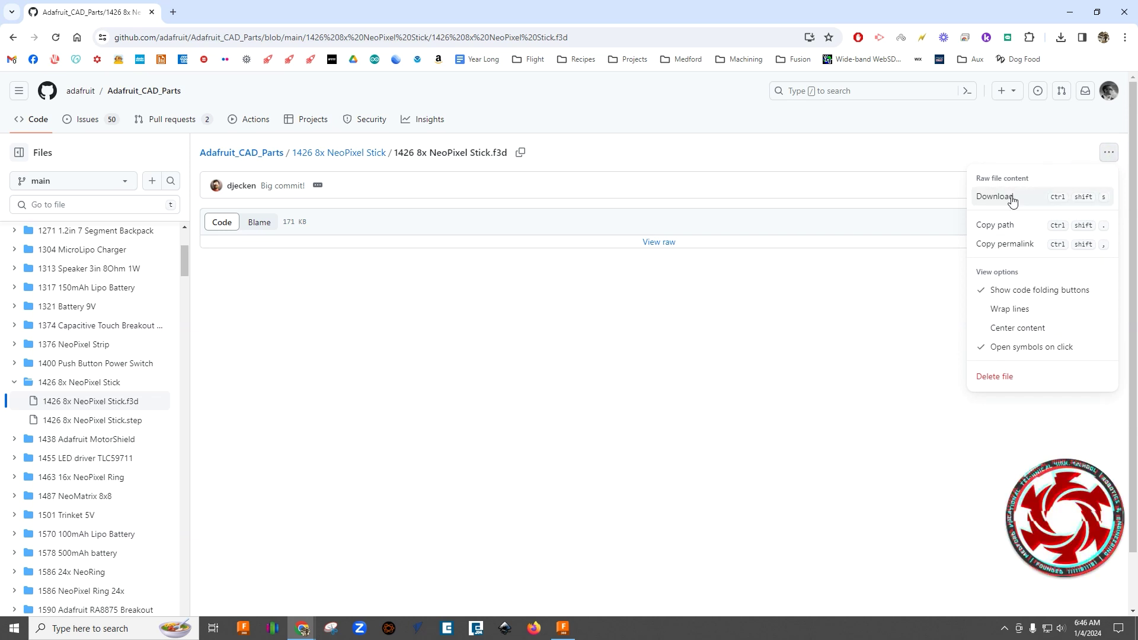
pyautogui.click(598, 465)
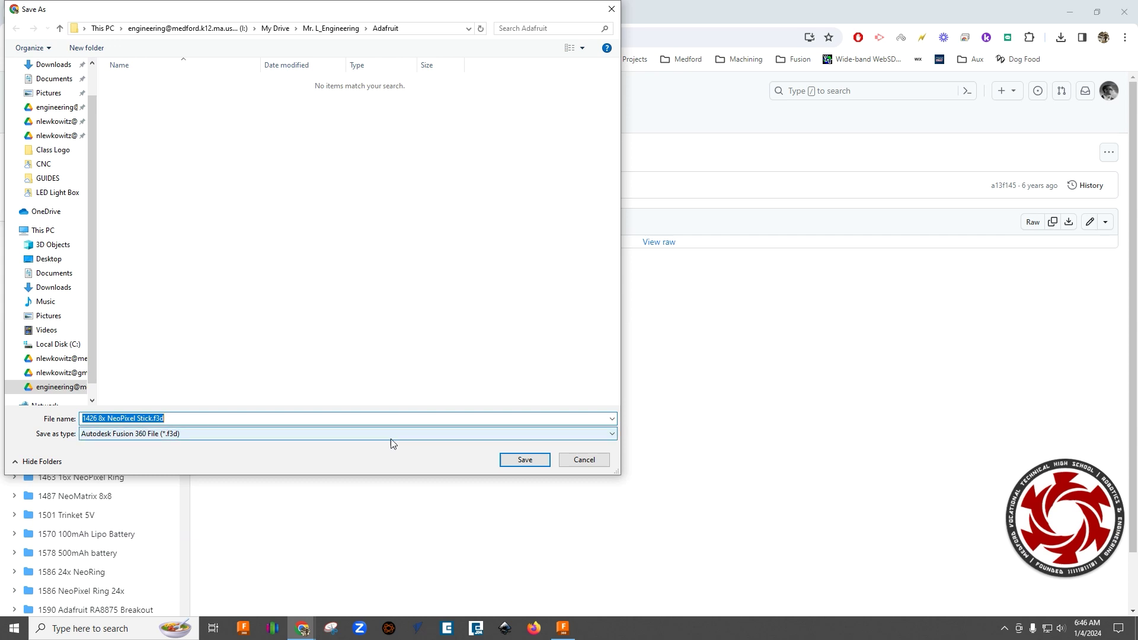
pyautogui.click(522, 462)
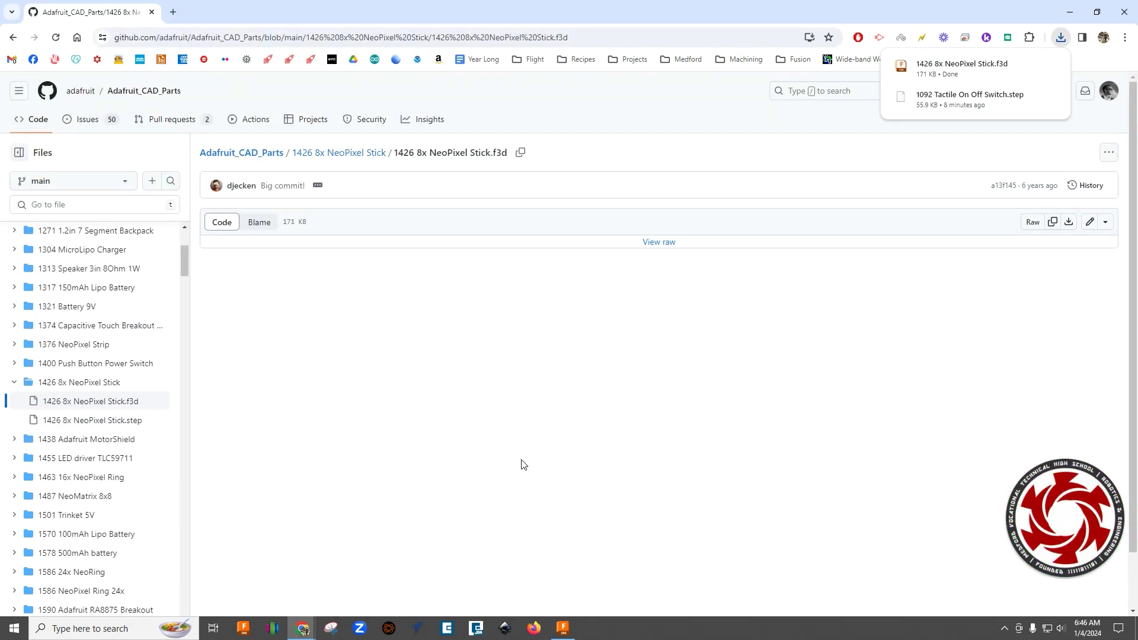
pyautogui.scroll(1, 107, 435)
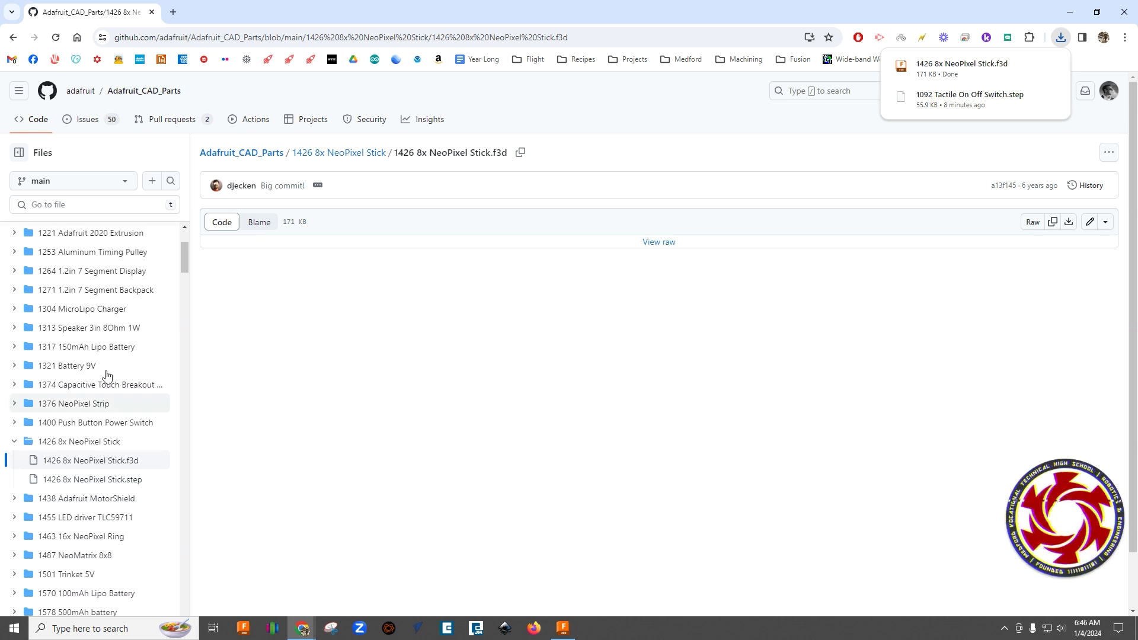
pyautogui.scroll(3, 115, 460)
pyautogui.scroll(-12, 115, 460)
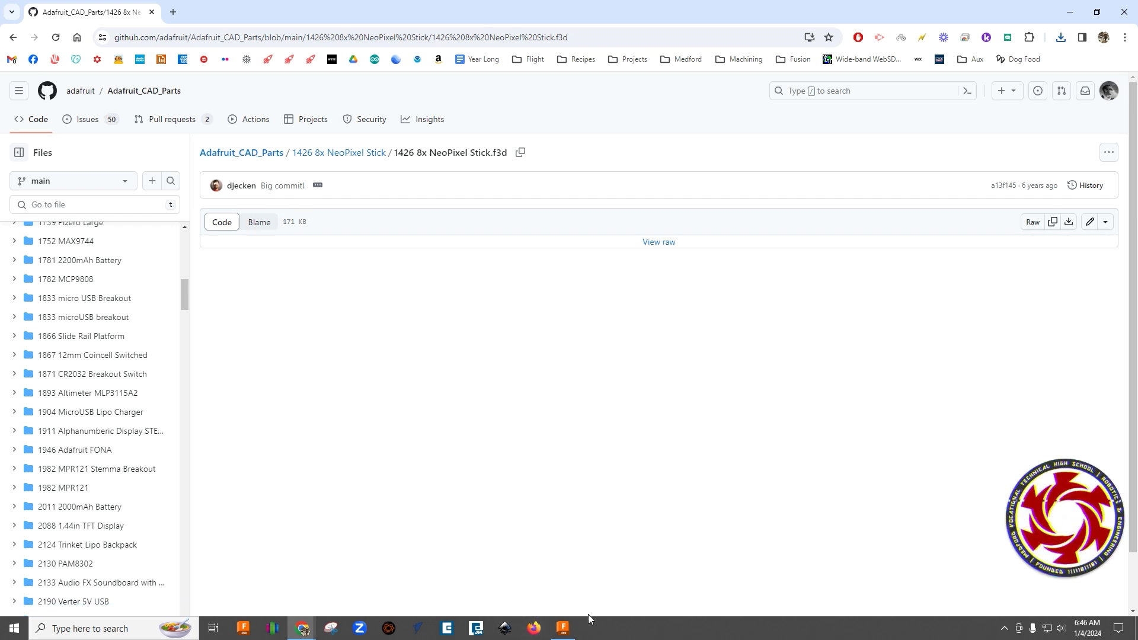
# Step: Return to the Adafruit Test v1 design in Fusion and hide the 1092 Tactile On Off Switch
pyautogui.click(565, 628)
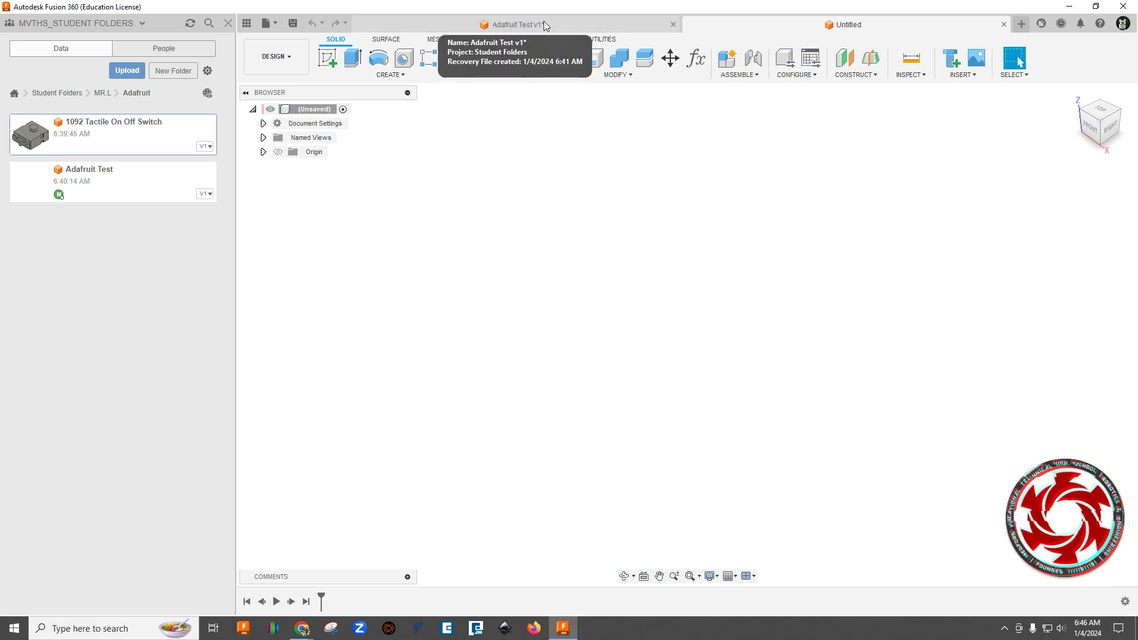
pyautogui.click(503, 24)
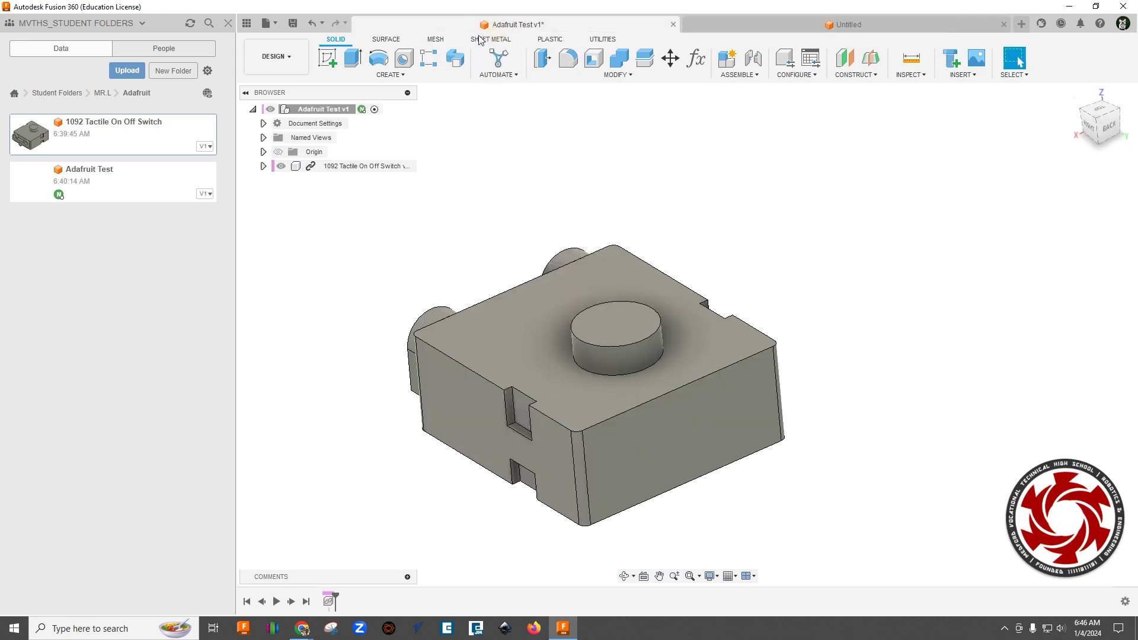
pyautogui.click(281, 166)
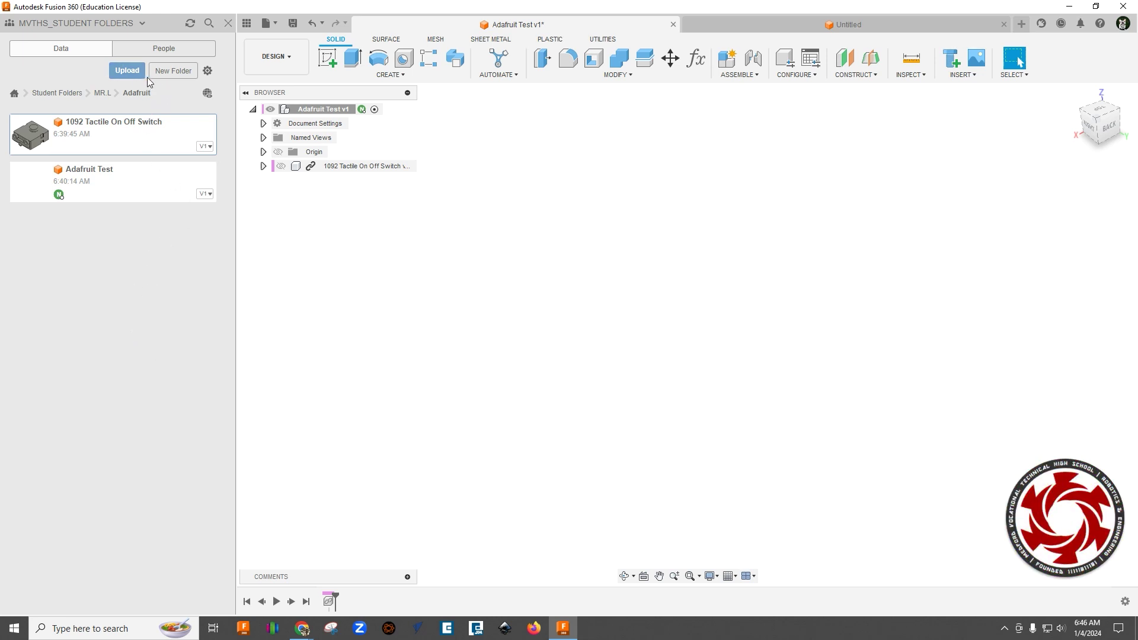
# Step: Upload 1426 8x NeoPixel Stick.f3d from the computer into the Adafruit project via the Data Panel
pyautogui.click(128, 71)
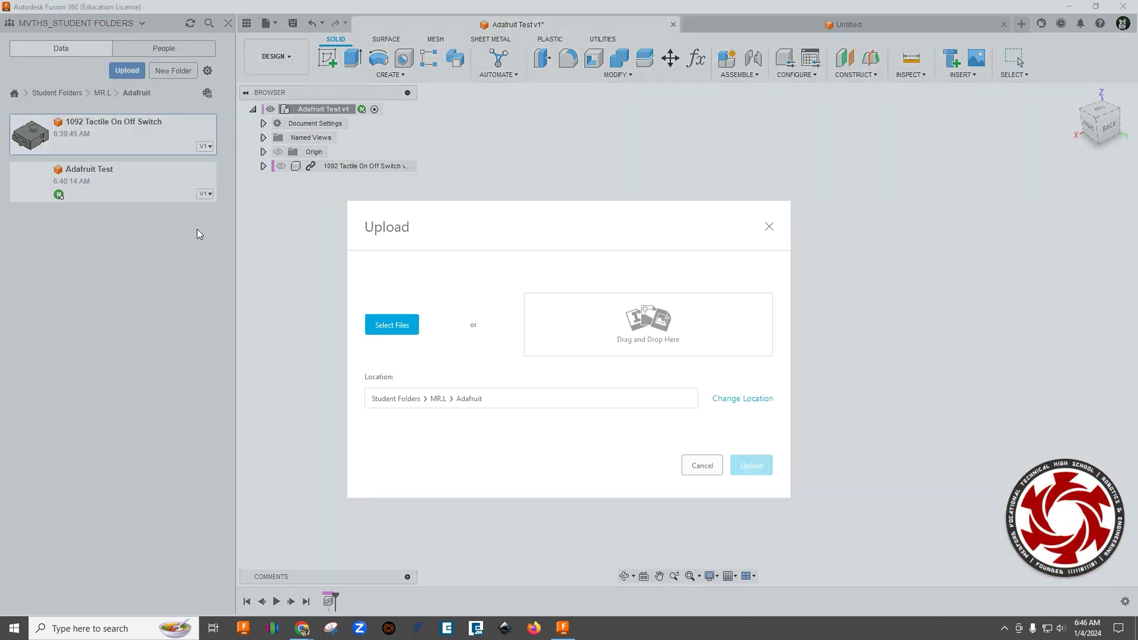
pyautogui.click(389, 325)
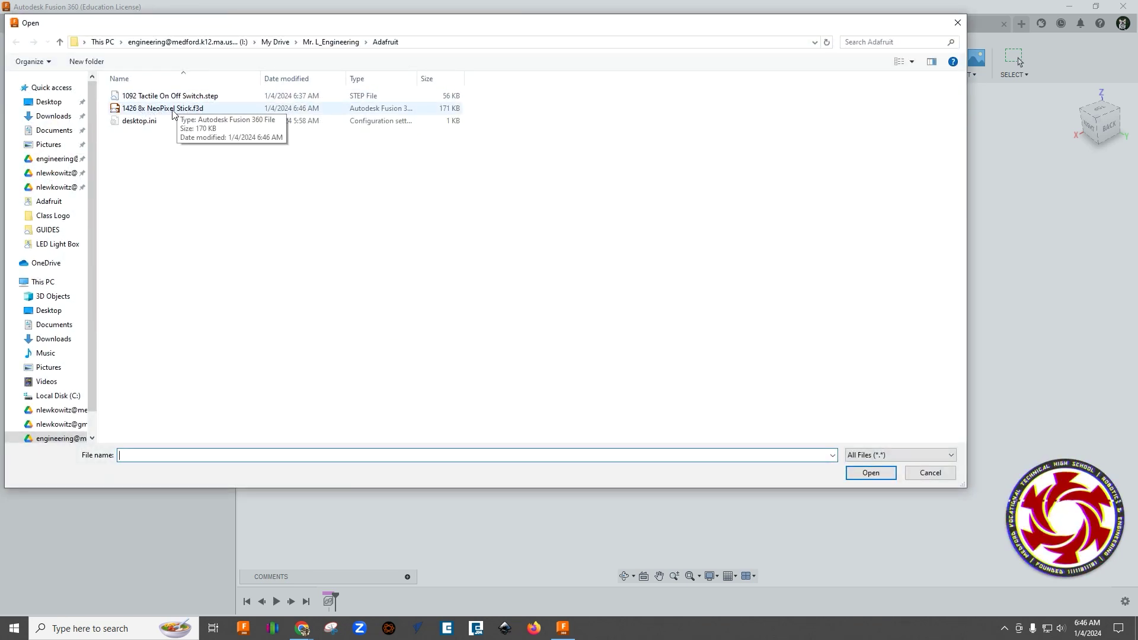
pyautogui.click(171, 110)
pyautogui.click(870, 473)
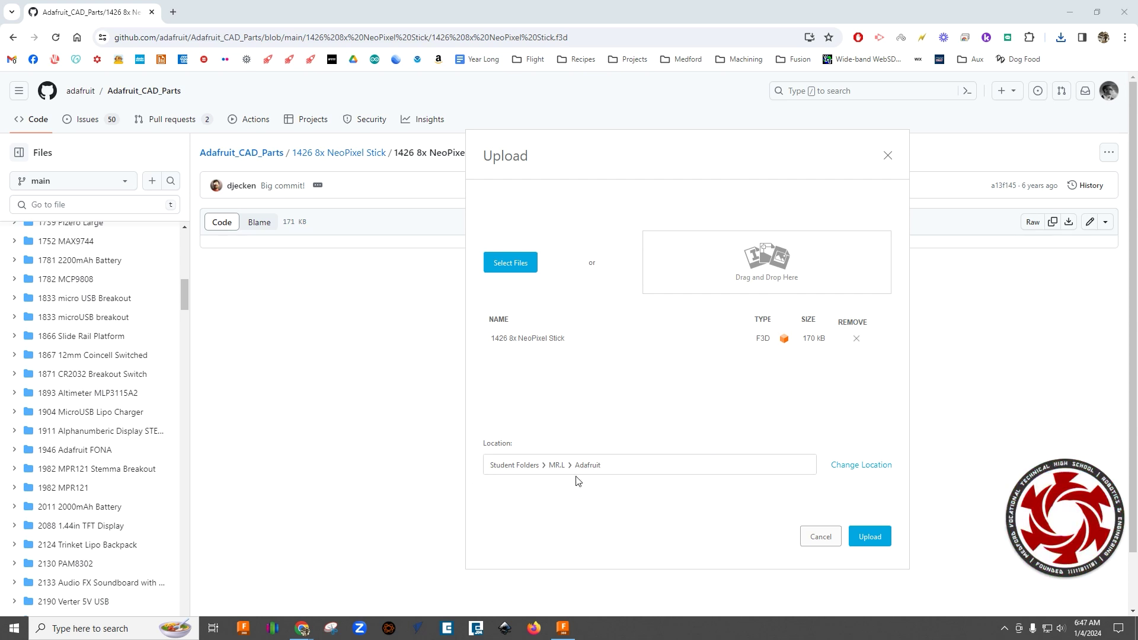
pyautogui.click(869, 536)
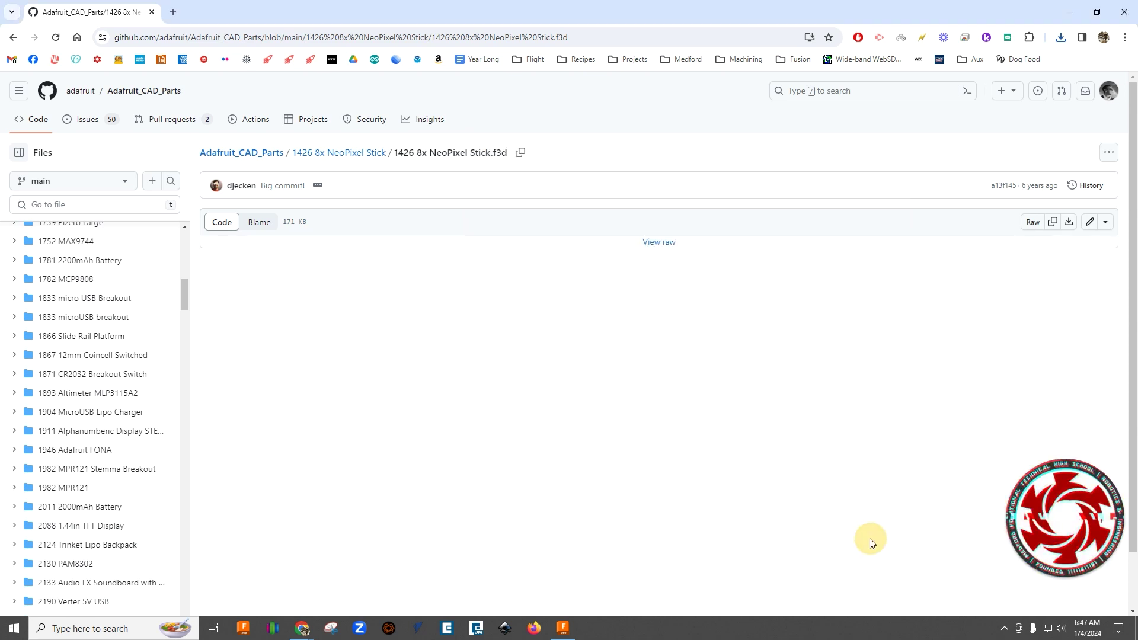
pyautogui.click(570, 634)
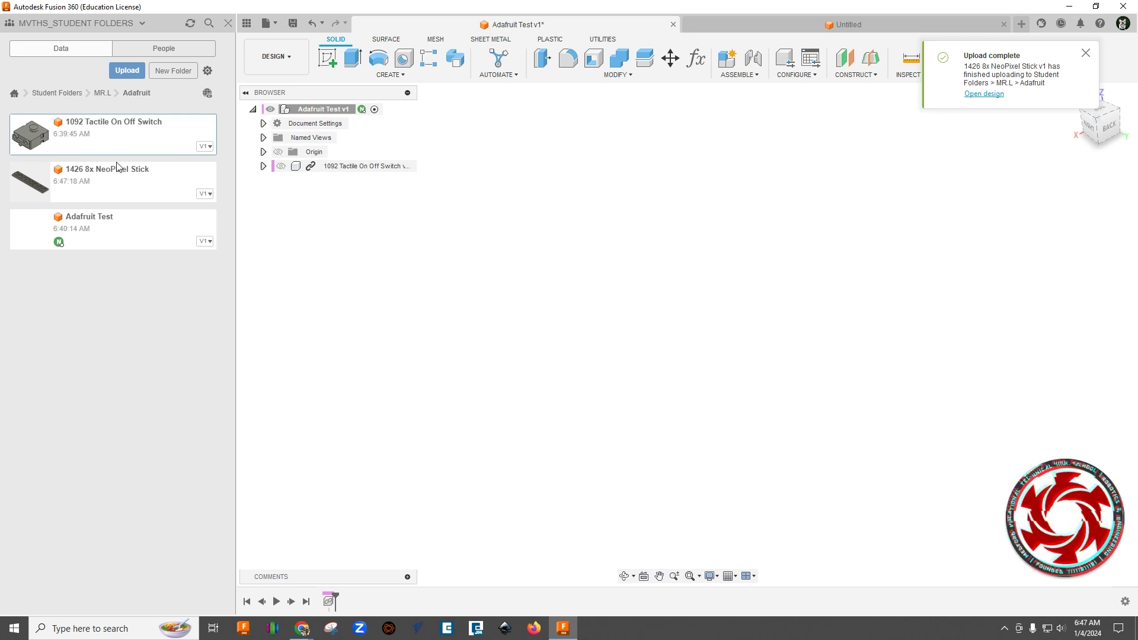
# Step: Insert the uploaded NeoPixel Stick into the Adafruit Test design and confirm its placement unmoved
pyautogui.rightClick(135, 195)
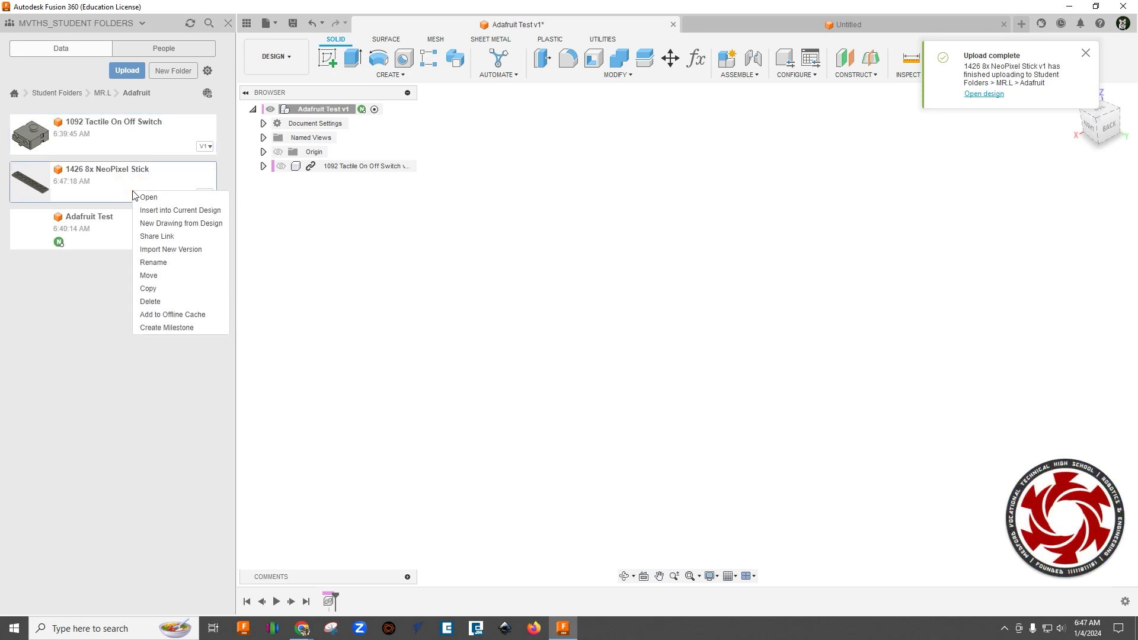
pyautogui.click(174, 212)
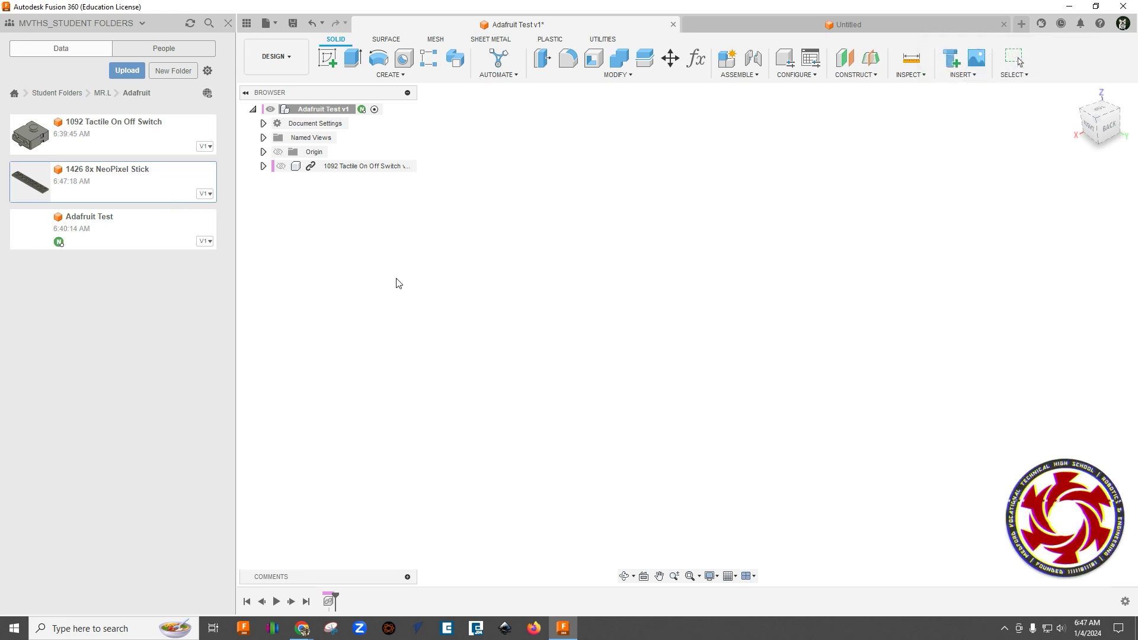
pyautogui.keyDown('shift'); pyautogui.moveTo(528, 429); pyautogui.dragTo(693, 487, button='middle'); pyautogui.keyUp('shift')
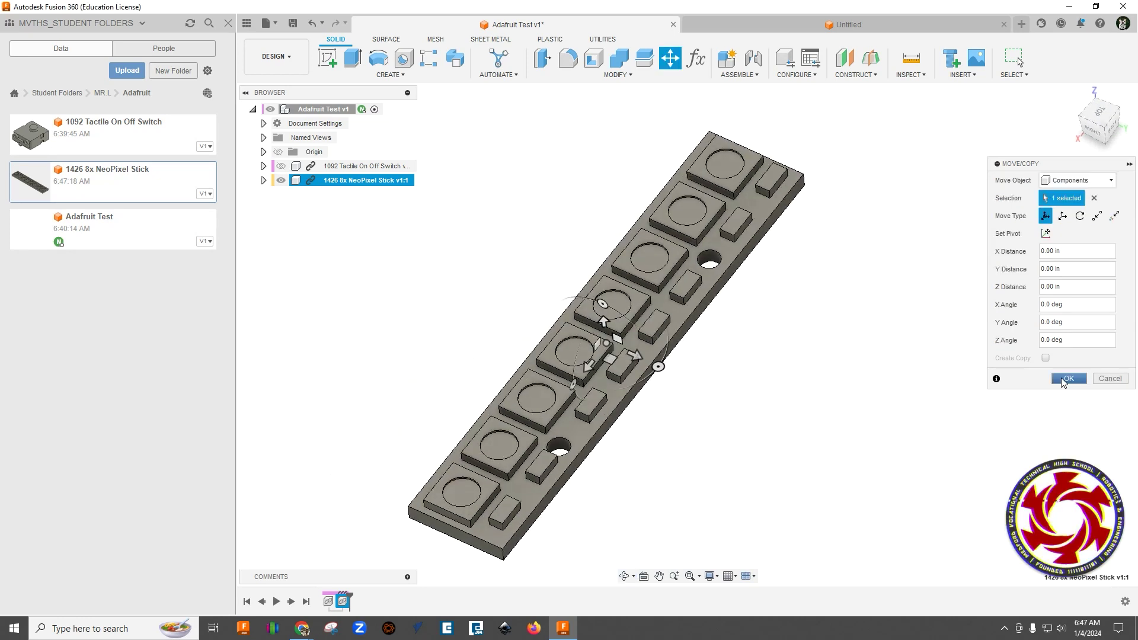
pyautogui.click(1066, 378)
# Step: Orbit the view to inspect the stick from above and at a more frontal angle
pyautogui.keyDown('shift'); pyautogui.moveTo(706, 425); pyautogui.dragTo(736, 426, button='middle'); pyautogui.keyUp('shift')
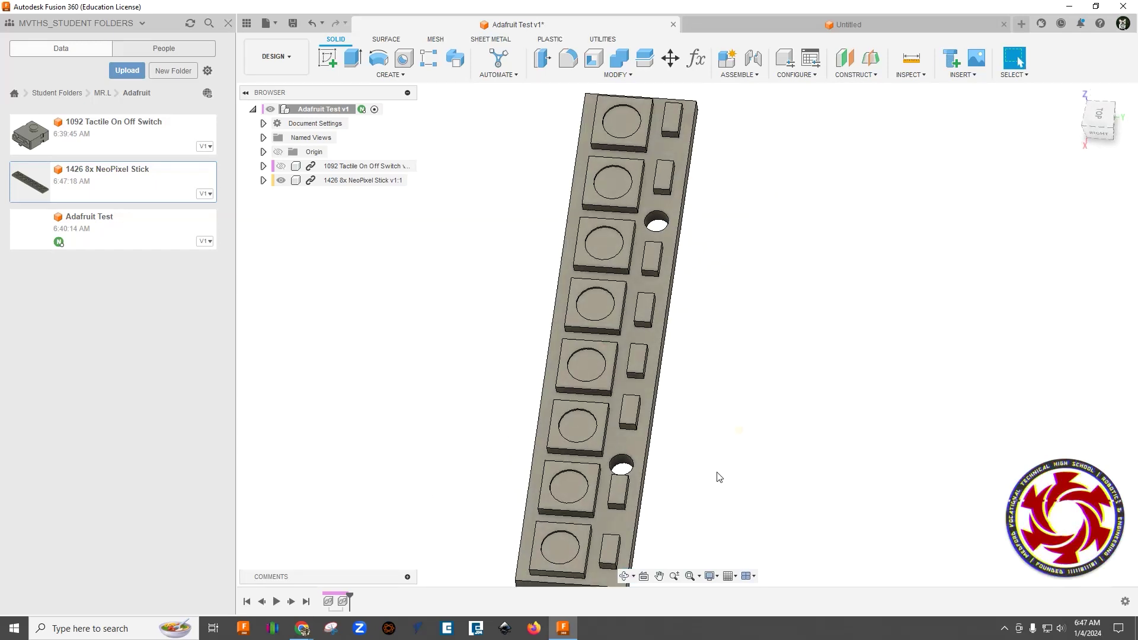
pyautogui.keyDown('shift'); pyautogui.moveTo(716, 473); pyautogui.dragTo(649, 483, button='middle'); pyautogui.keyUp('shift')
pyautogui.keyDown('shift'); pyautogui.moveTo(723, 358); pyautogui.dragTo(598, 354, button='middle'); pyautogui.keyUp('shift')
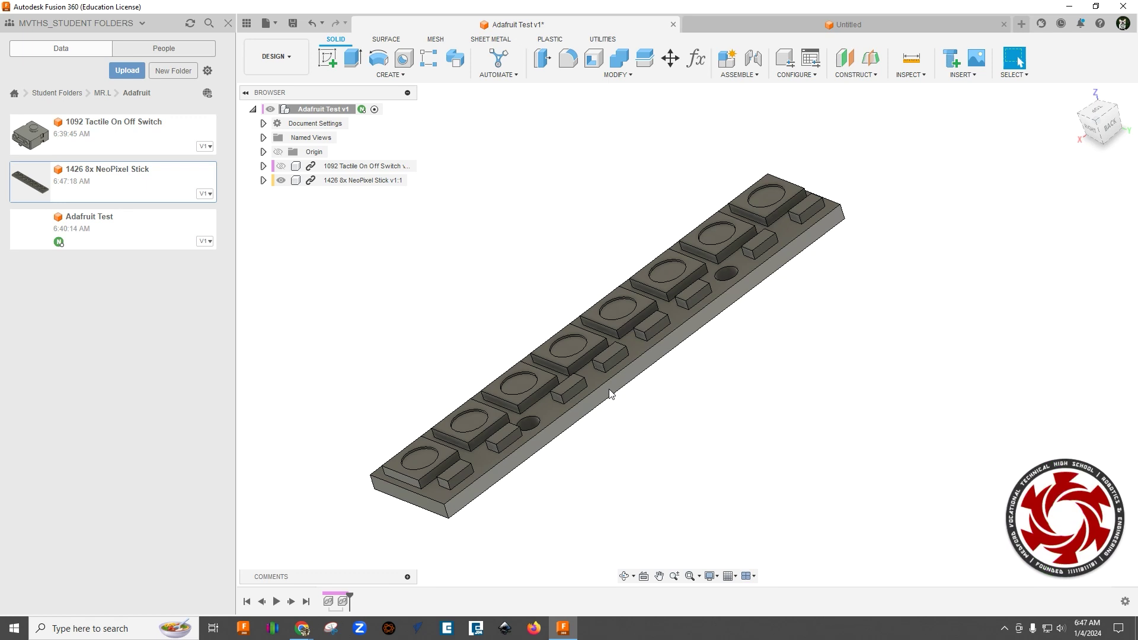
pyautogui.keyDown('shift'); pyautogui.moveTo(594, 425); pyautogui.dragTo(625, 411, button='middle'); pyautogui.keyUp('shift')
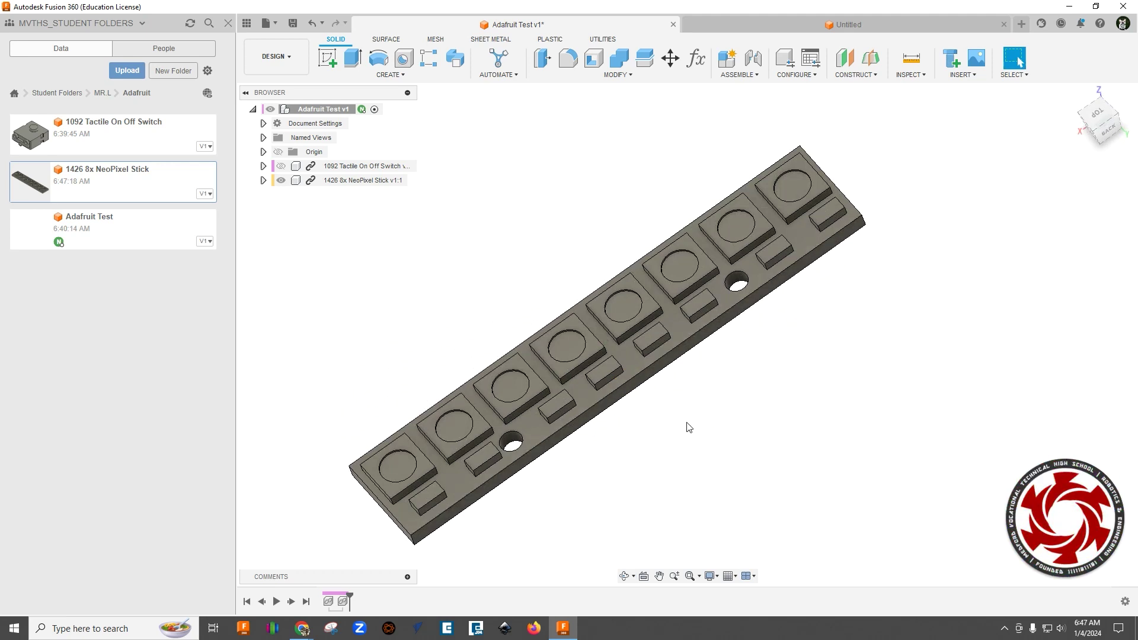
# Step: Open the Appearance panel and expand the Paint and Plastic categories
pyautogui.press('a')
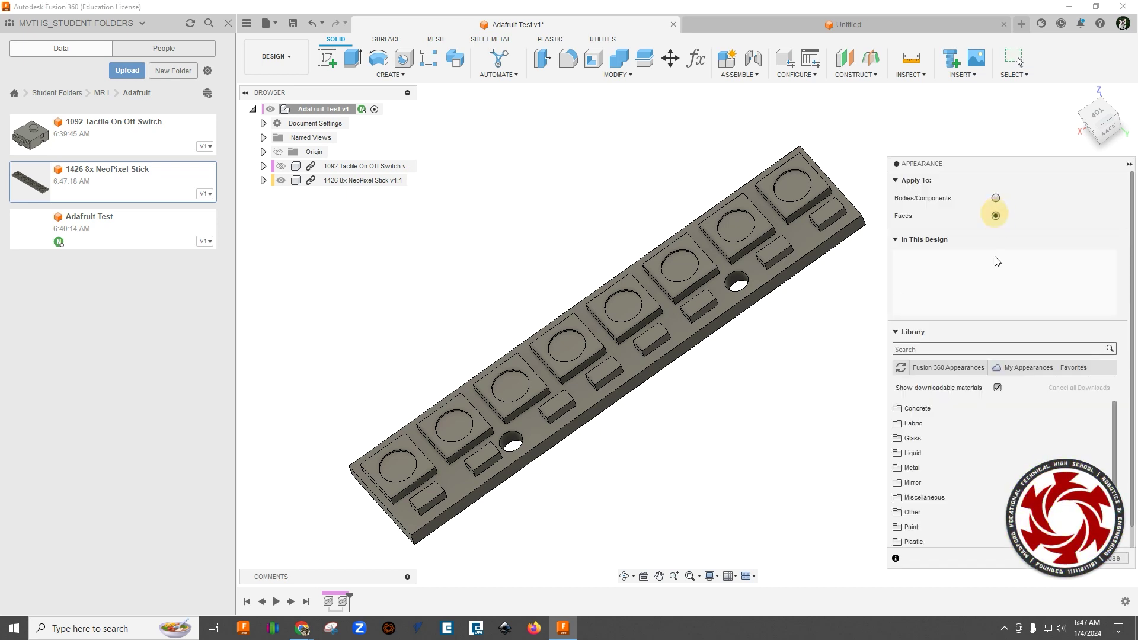
pyautogui.scroll(-1, 935, 481)
pyautogui.click(935, 484)
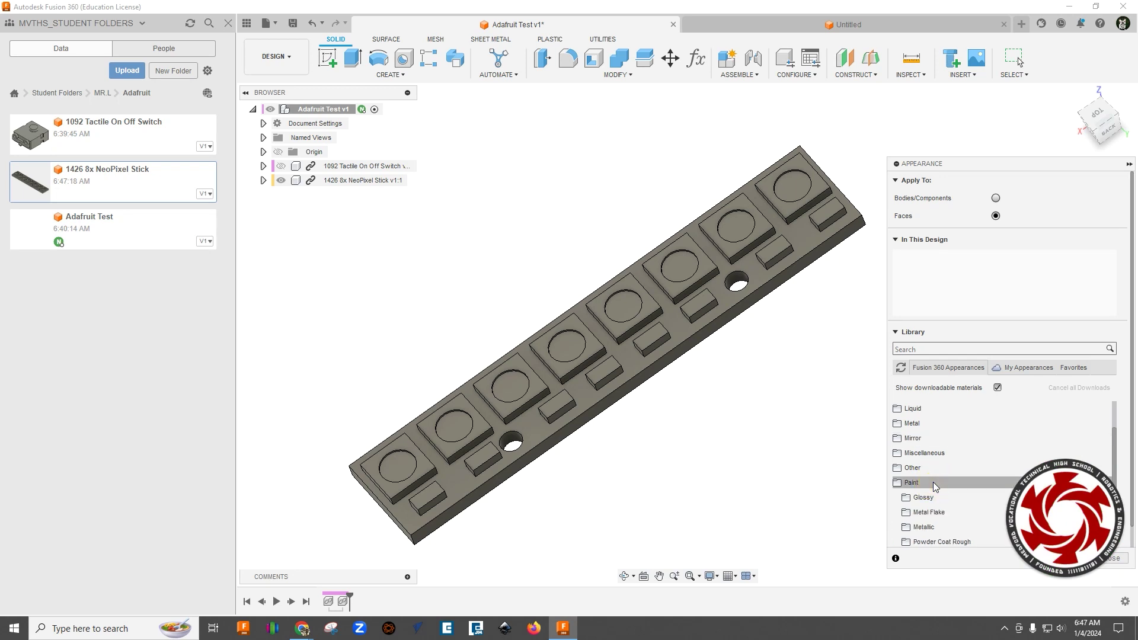
pyautogui.scroll(-2, 935, 483)
pyautogui.click(934, 474)
pyautogui.scroll(-5, 925, 468)
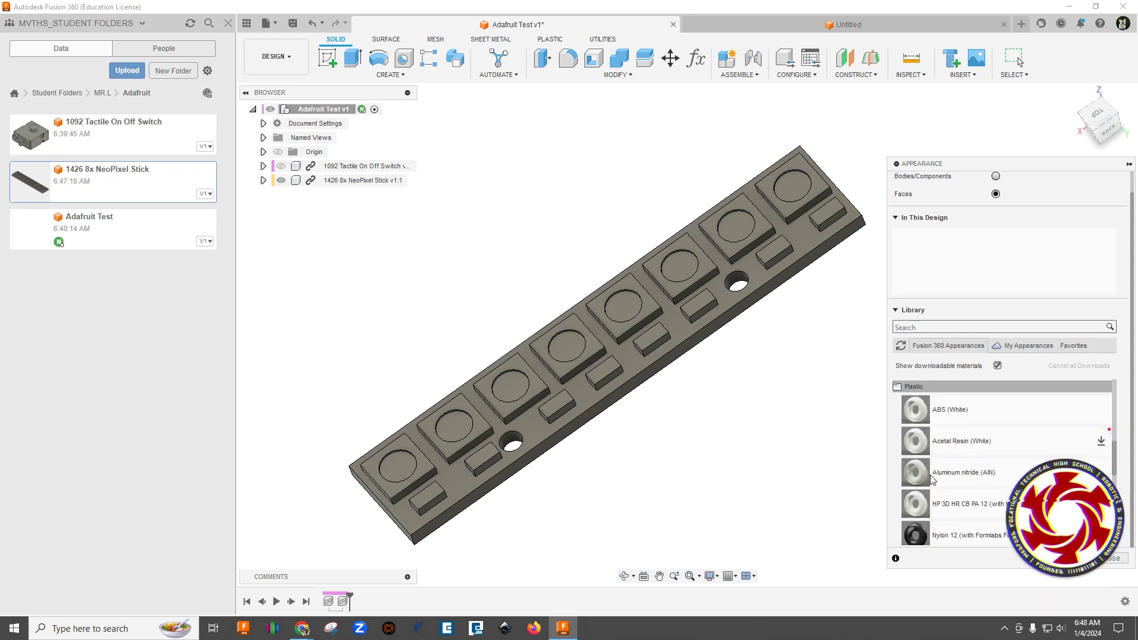
# Step: Apply the Nylon 12 plastic appearance to the NeoPixel Stick, reapplying it and adjusting the view
pyautogui.moveTo(919, 458); pyautogui.dragTo(650, 308)
pyautogui.scroll(3, 669, 318)
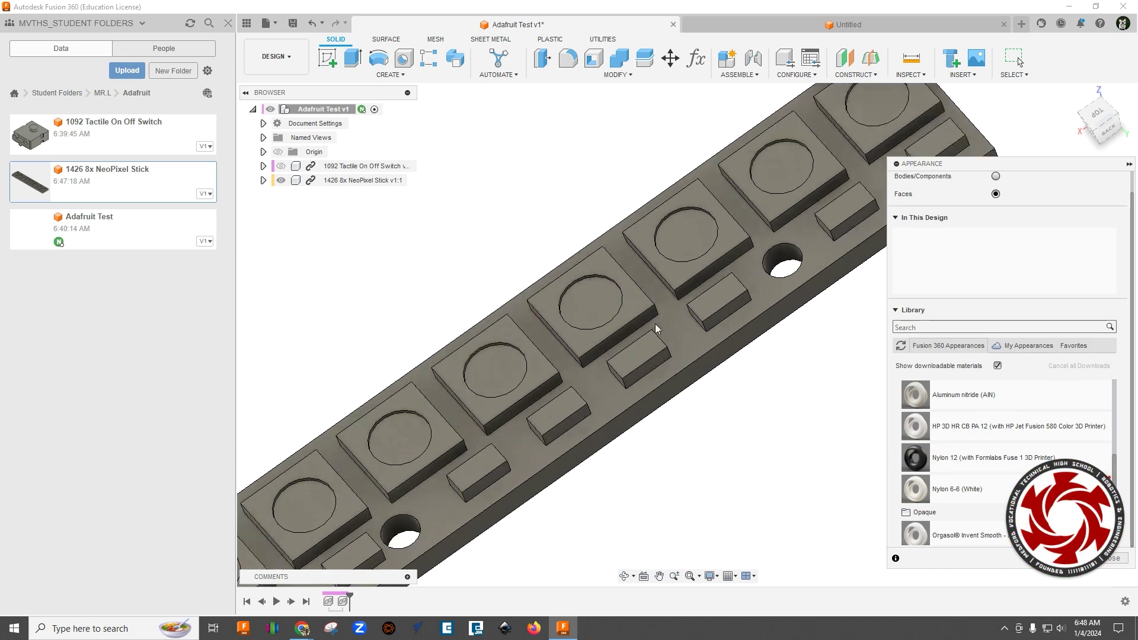
pyautogui.click(630, 305)
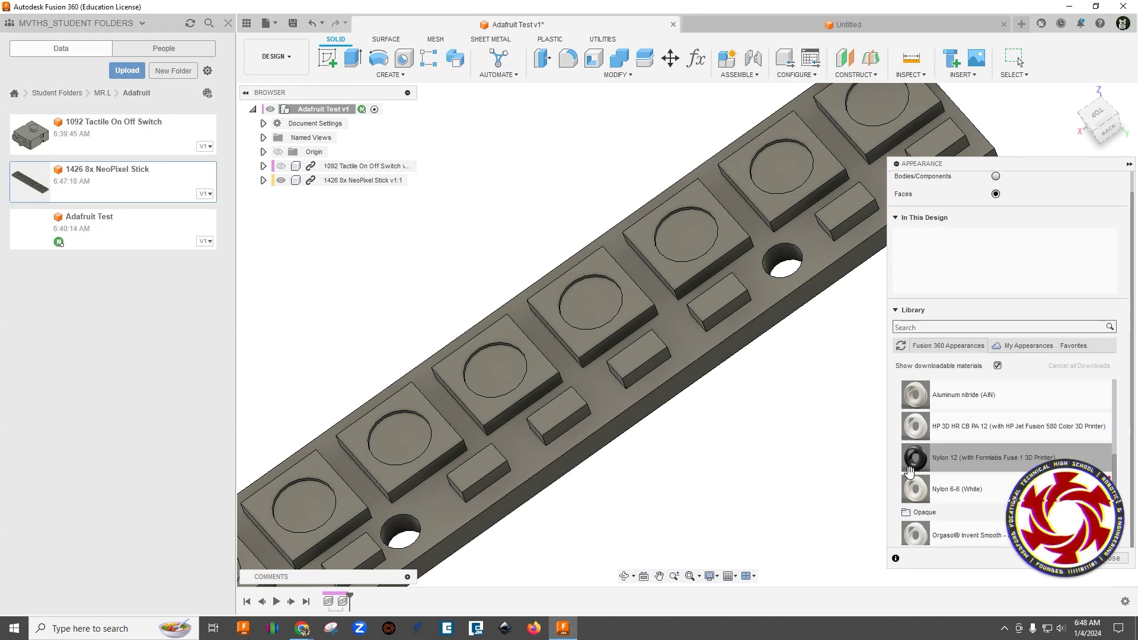
pyautogui.moveTo(919, 468); pyautogui.dragTo(625, 315)
pyautogui.scroll(-3, 626, 315)
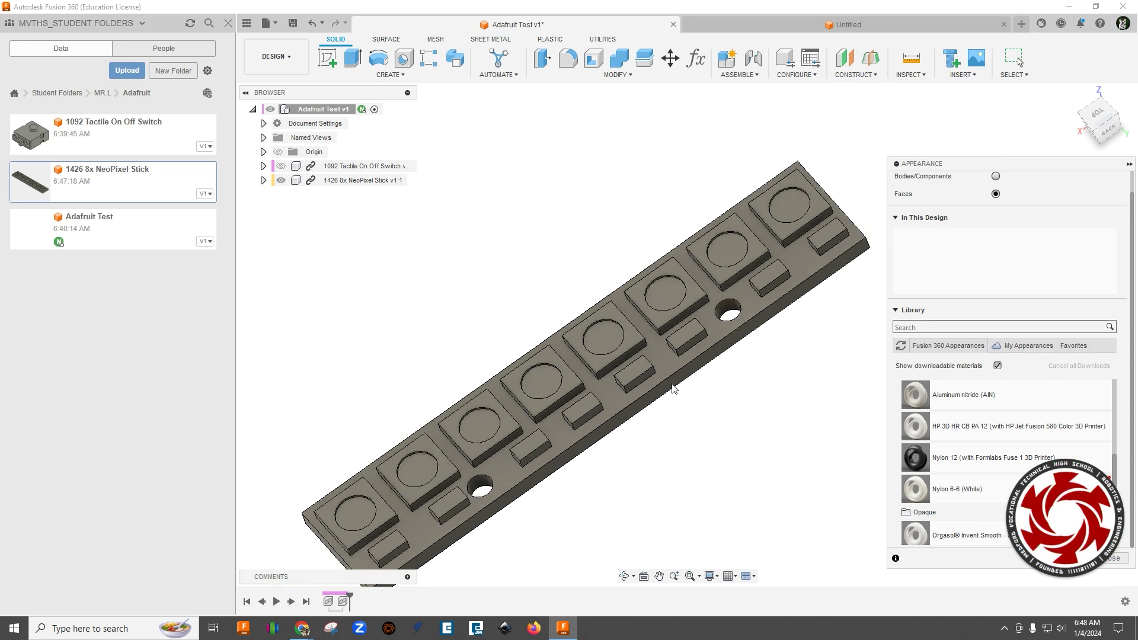
pyautogui.scroll(-2, 673, 388)
pyautogui.keyDown('shift'); pyautogui.moveTo(593, 409); pyautogui.dragTo(558, 419, button='middle'); pyautogui.keyUp('shift')
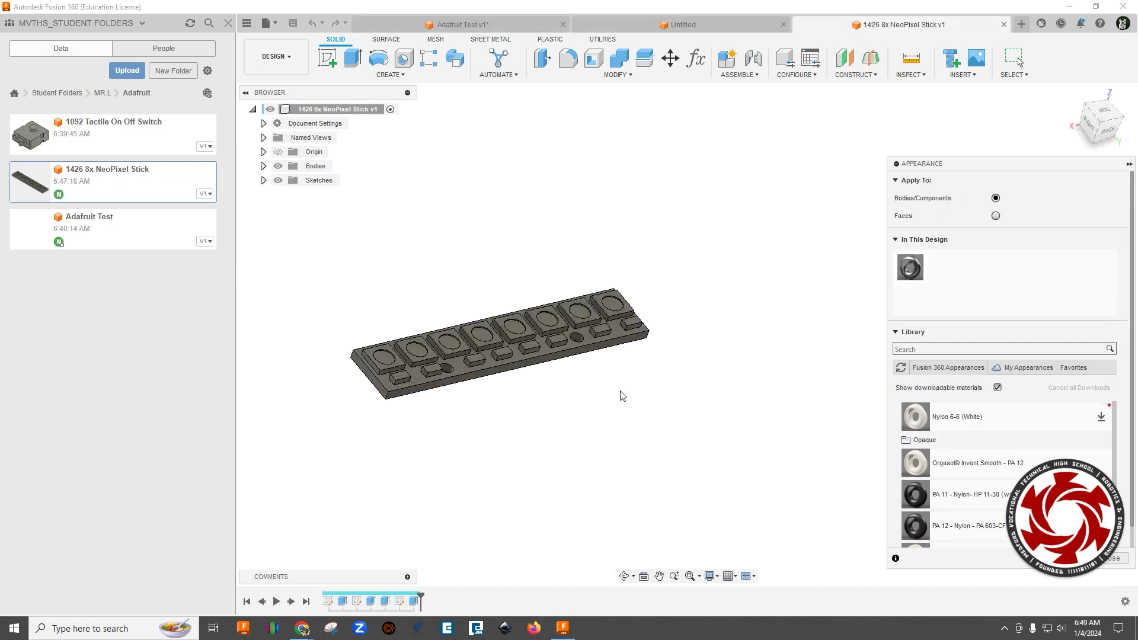
pyautogui.keyDown('shift'); pyautogui.moveTo(510, 417); pyautogui.dragTo(529, 436, button='middle'); pyautogui.keyUp('shift')
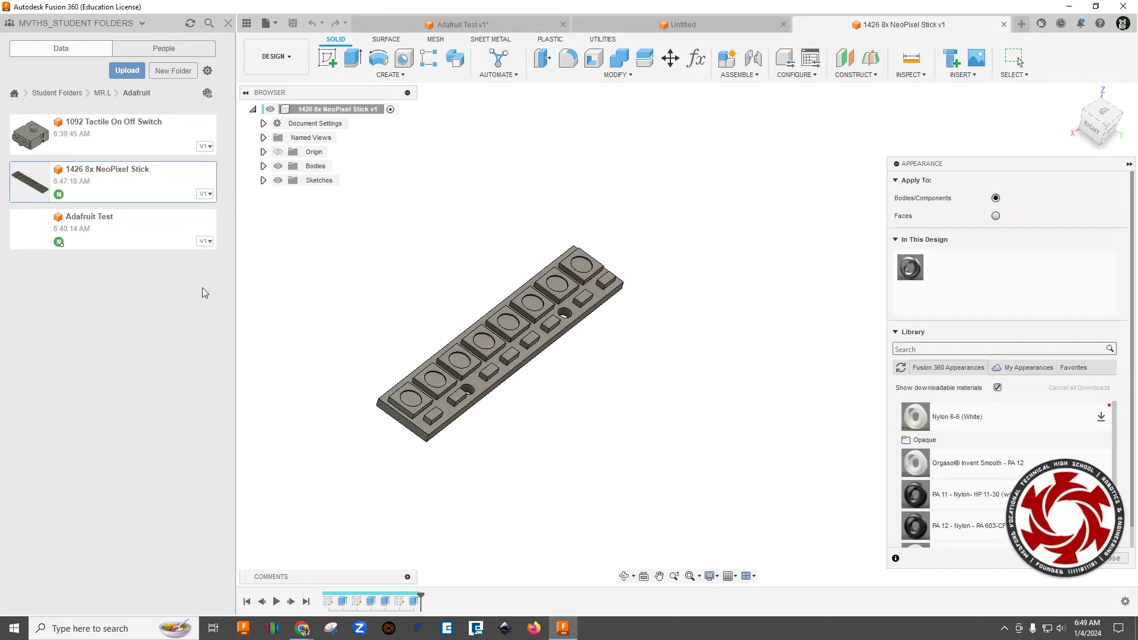
pyautogui.click(90, 234)
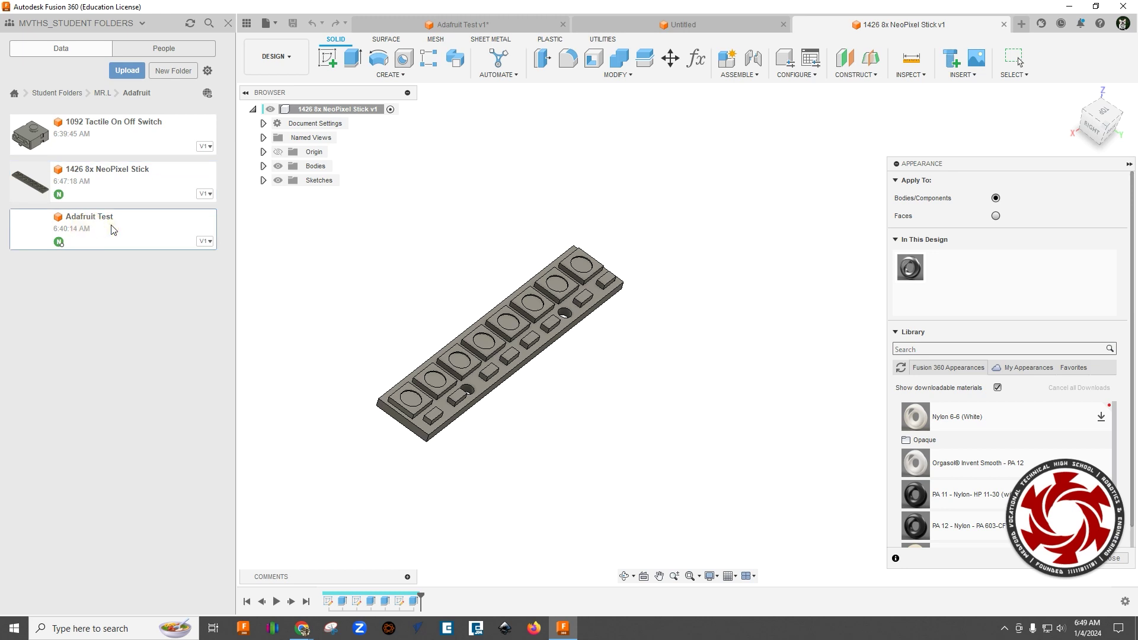
pyautogui.click(471, 25)
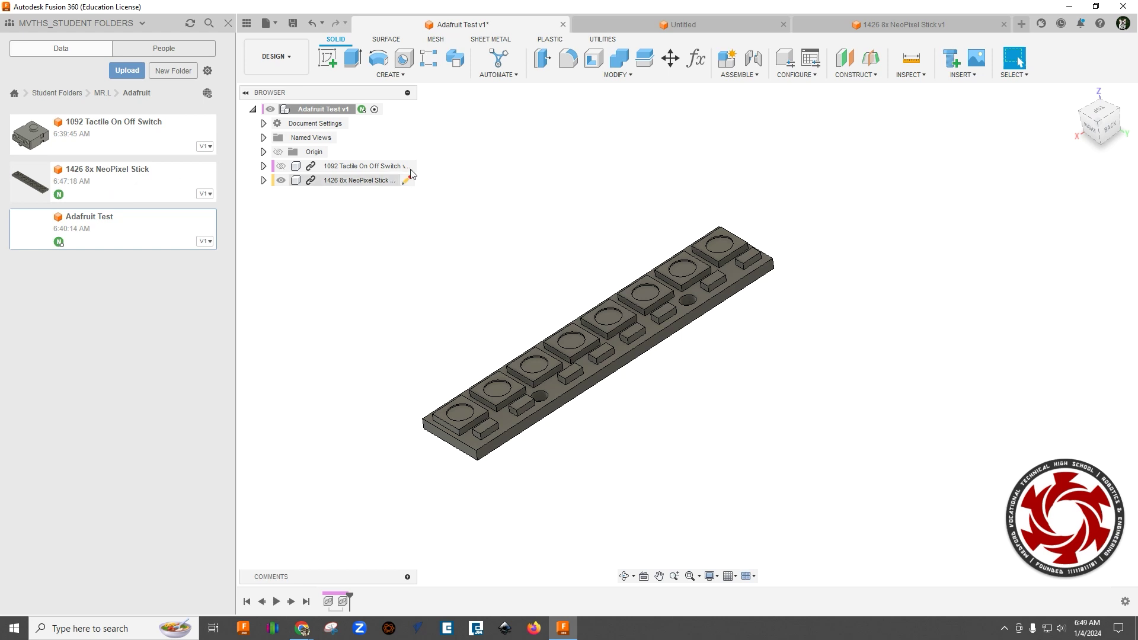
pyautogui.click(926, 27)
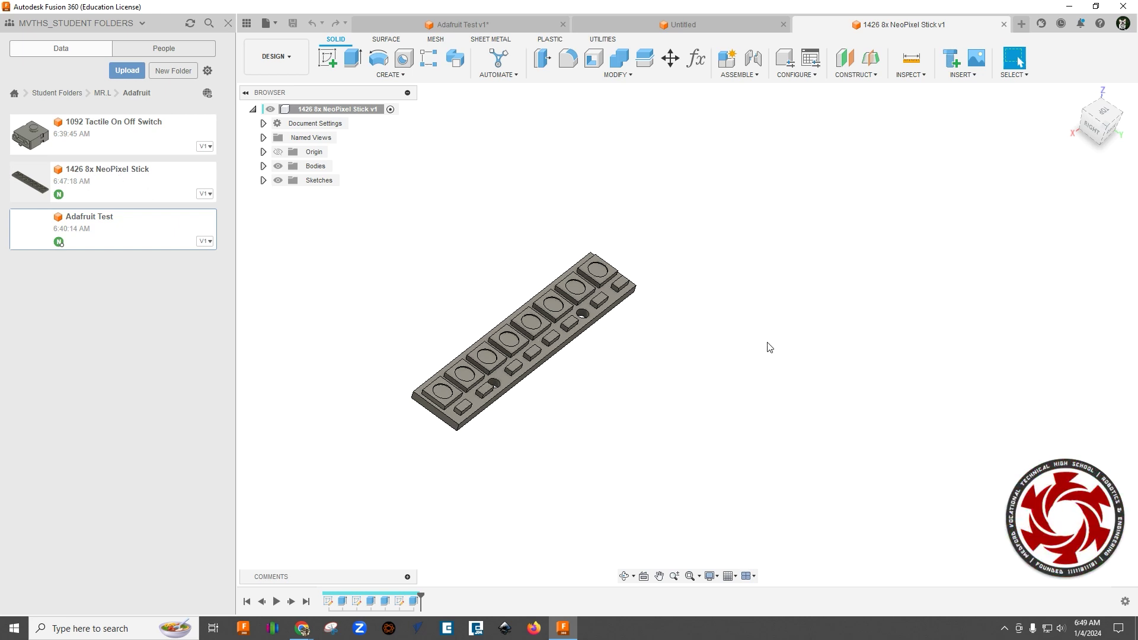
pyautogui.press('a')
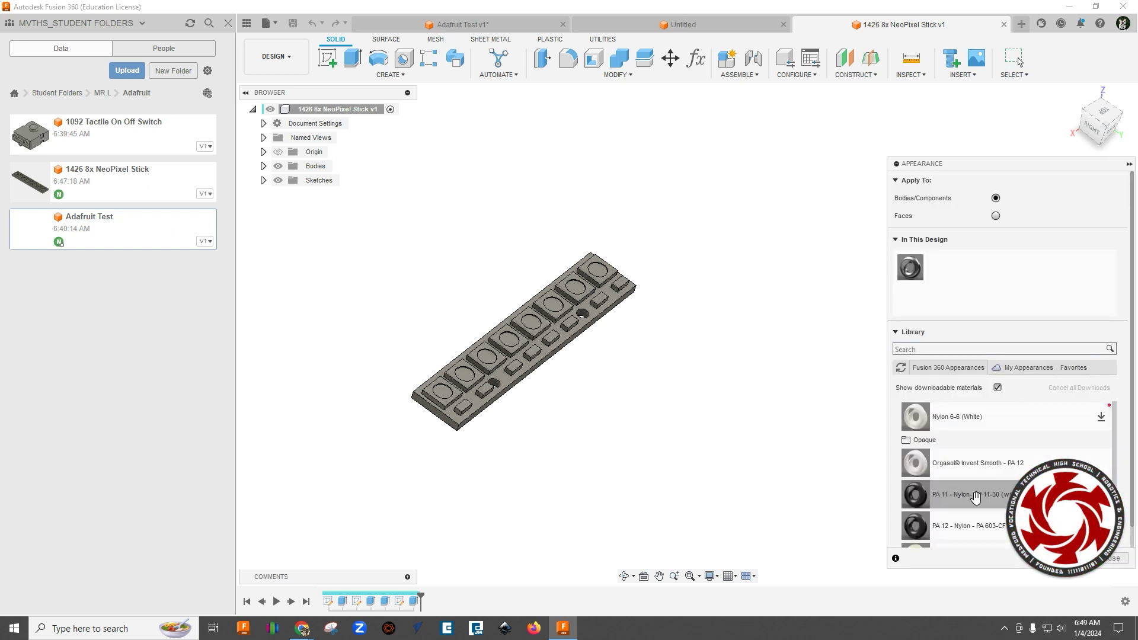
# Step: Give the NeoPixel Stick body the dark PA 11 appearance
pyautogui.moveTo(976, 497); pyautogui.dragTo(577, 351)
pyautogui.scroll(3, 652, 355)
pyautogui.click(651, 360)
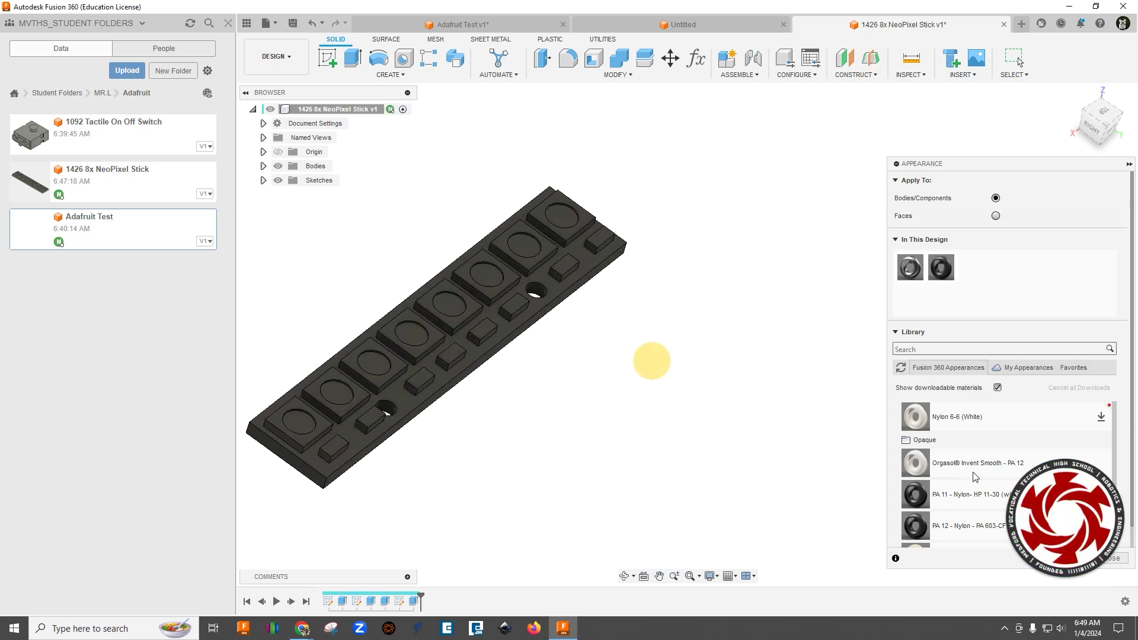
# Step: Apply the white Orgasol Invent Smooth appearance to three LED faces at one end
pyautogui.moveTo(975, 477); pyautogui.dragTo(901, 450)
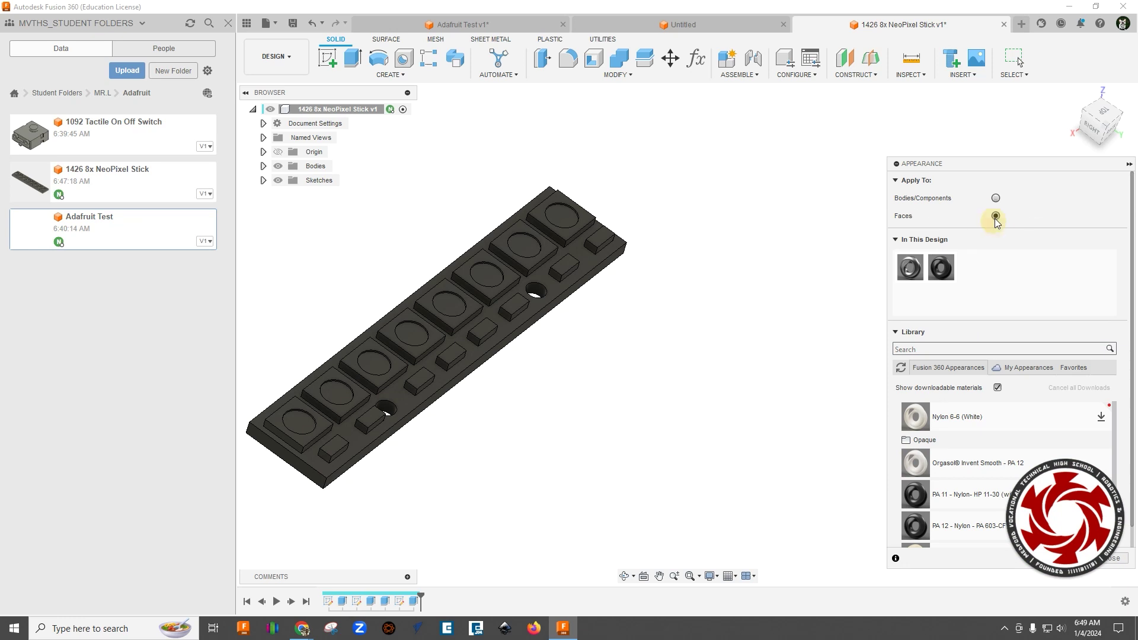
pyautogui.moveTo(974, 461); pyautogui.dragTo(567, 220)
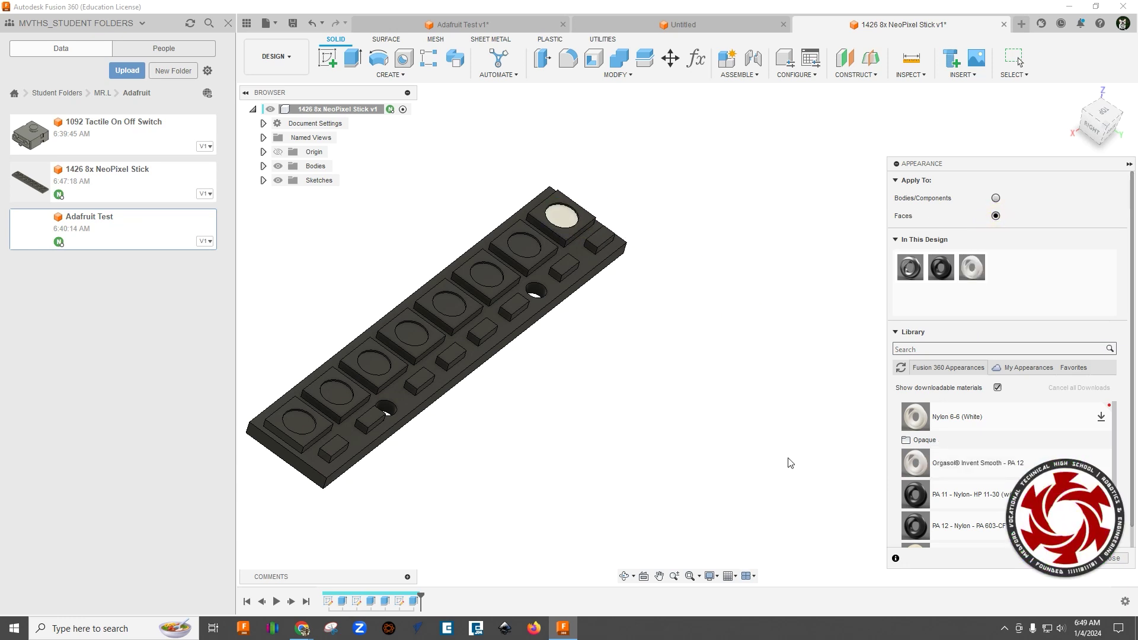
pyautogui.moveTo(975, 463); pyautogui.dragTo(521, 248)
pyautogui.moveTo(912, 467); pyautogui.dragTo(485, 273)
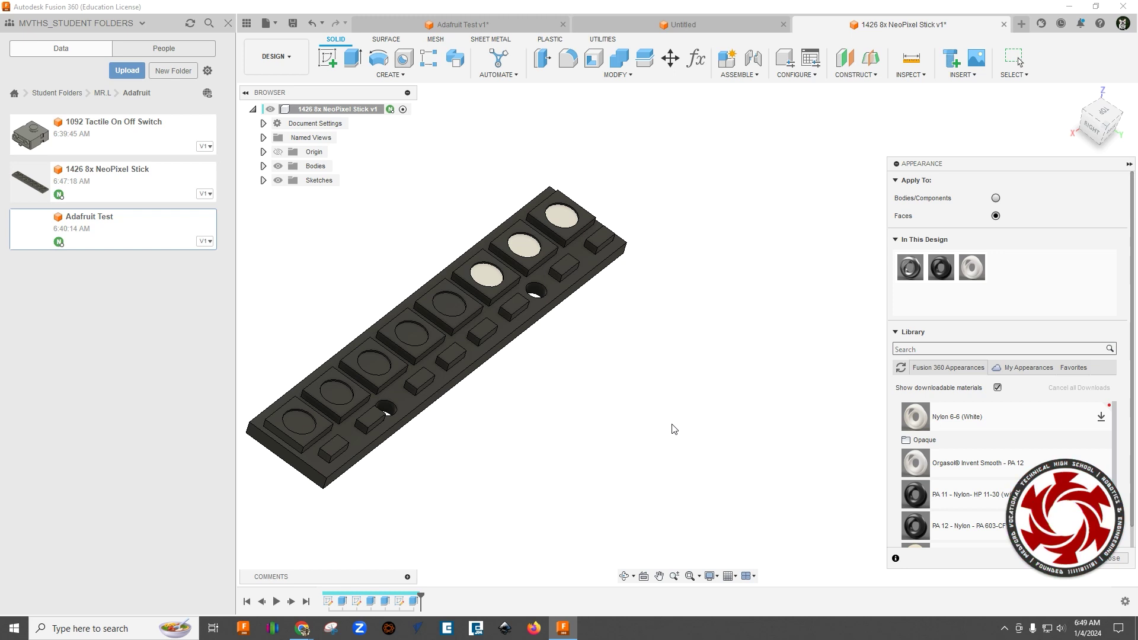
pyautogui.scroll(-2, 748, 437)
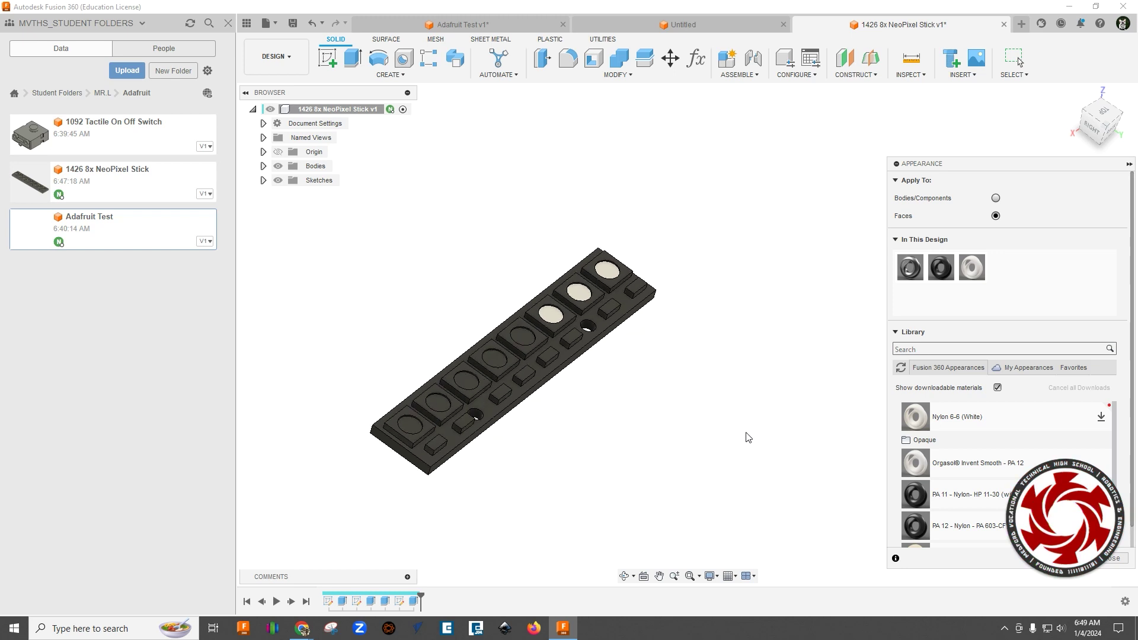
pyautogui.click(292, 25)
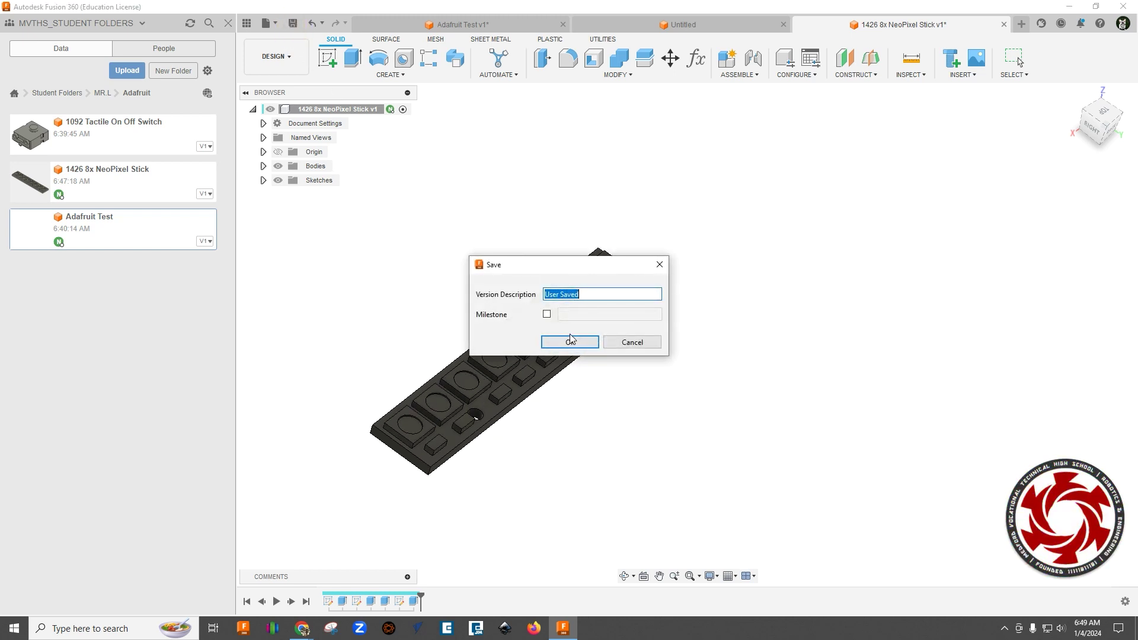
# Step: Save the NeoPixel Stick as version 2 and update the Adafruit Test assembly to use it
pyautogui.click(570, 341)
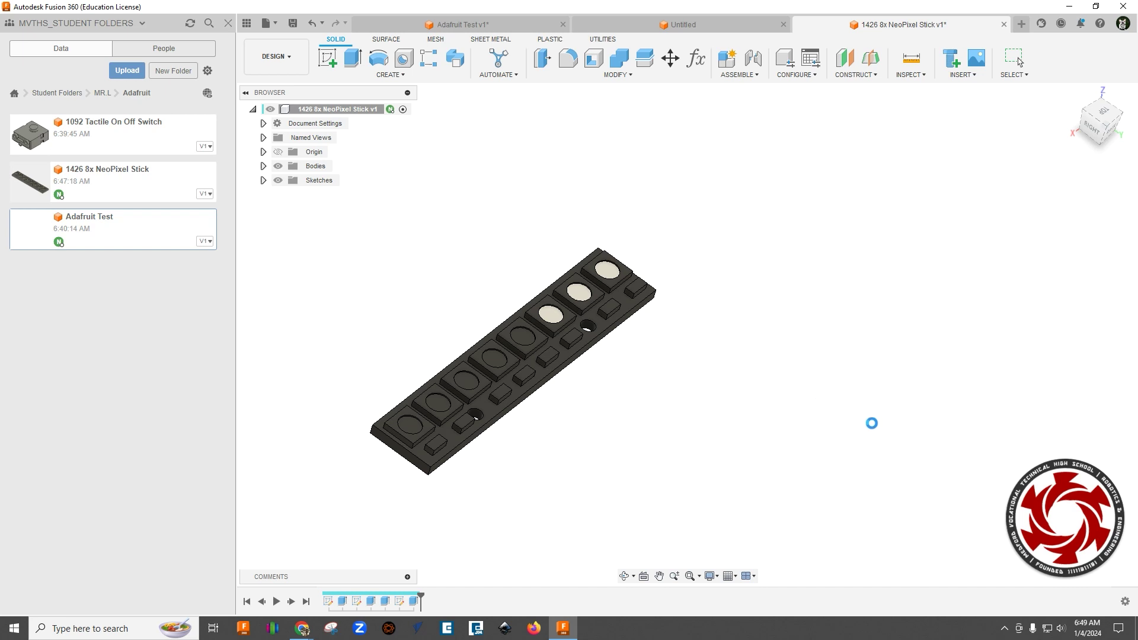
pyautogui.click(468, 26)
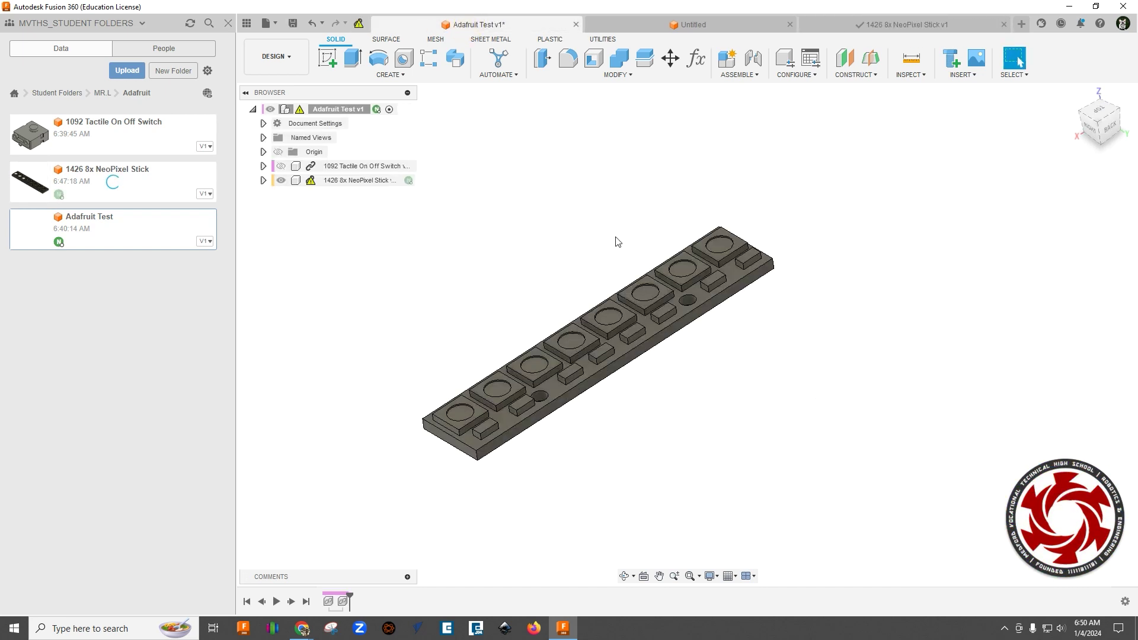
pyautogui.click(358, 23)
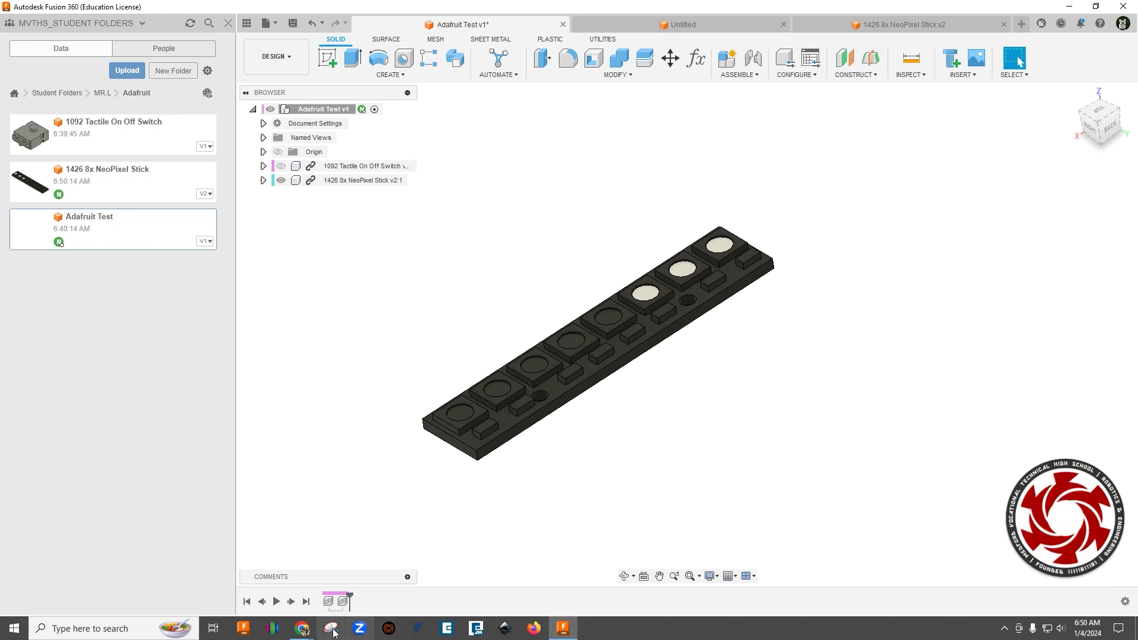
# Step: Open grabcad.com in a new browser tab, sign in, and go to the model Library
pyautogui.hotkey('alt', 'Tab')
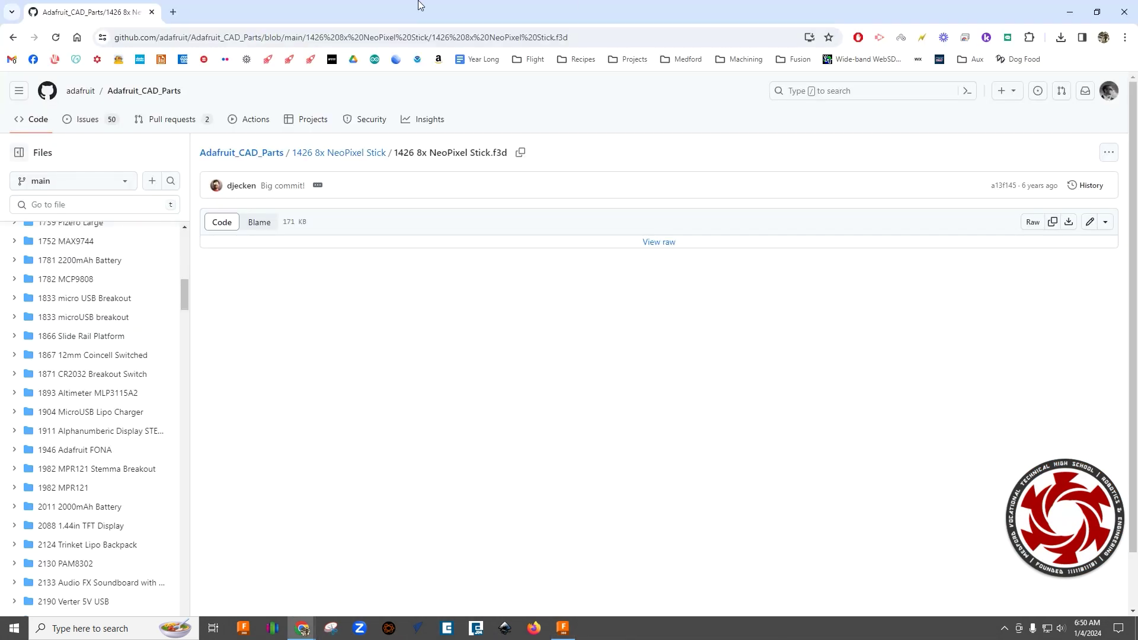
pyautogui.click(174, 13)
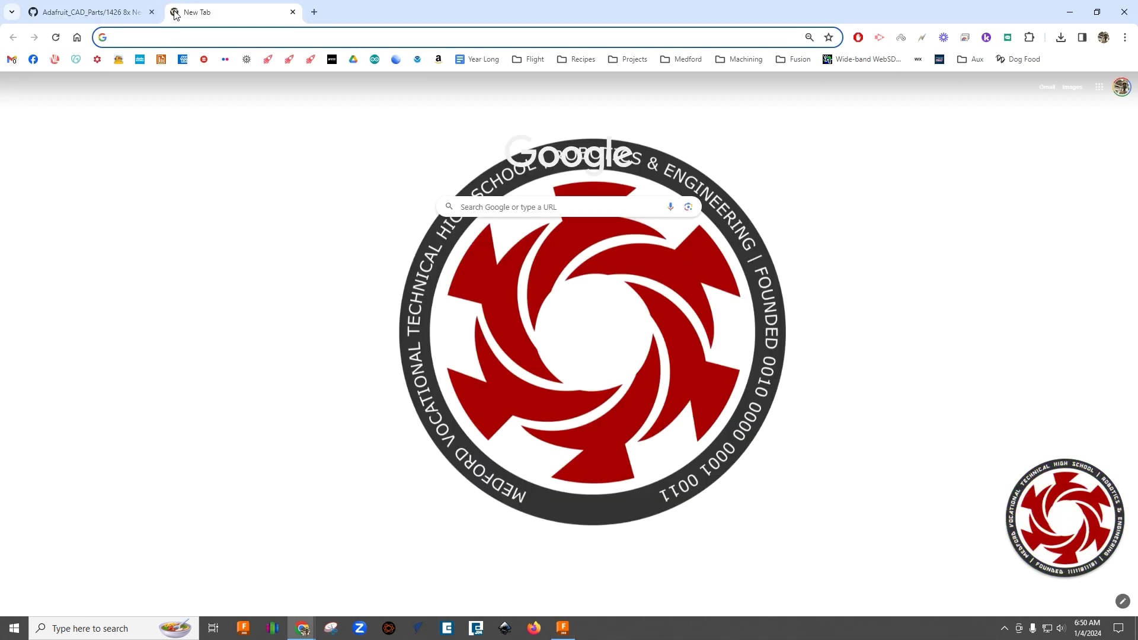
pyautogui.write('grabcad.com/dashboard')
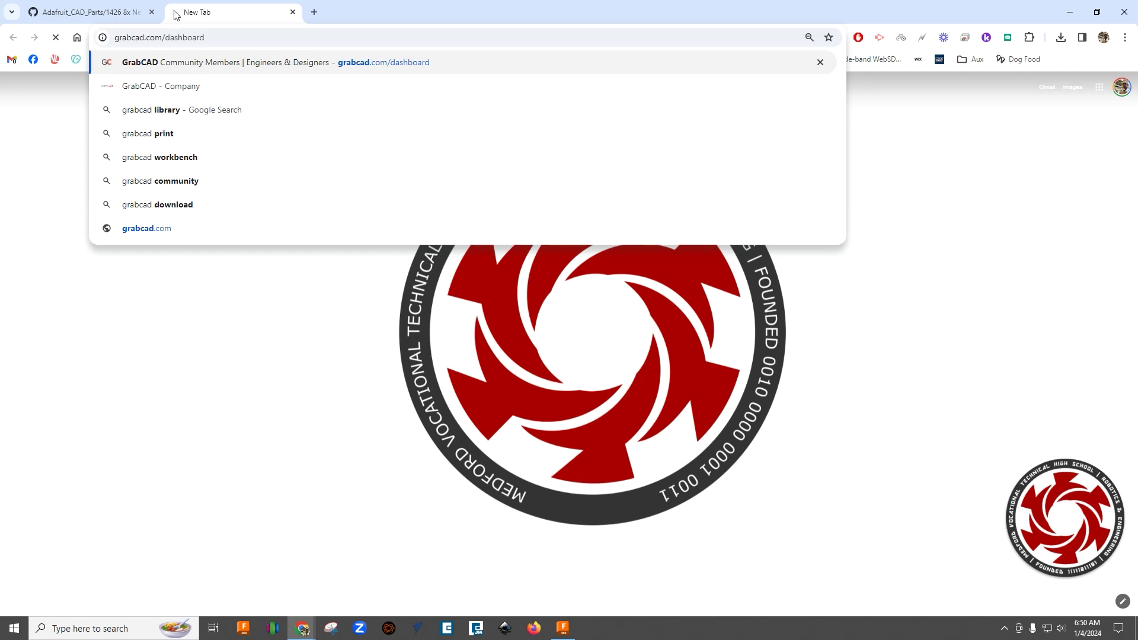
pyautogui.press('Return')
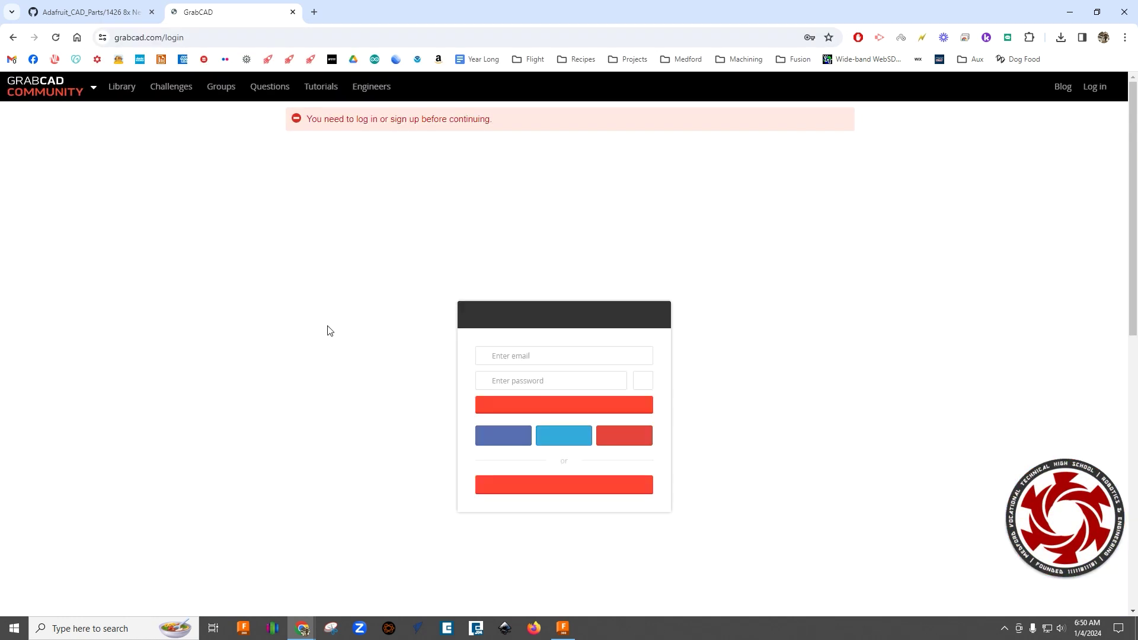
pyautogui.click(554, 406)
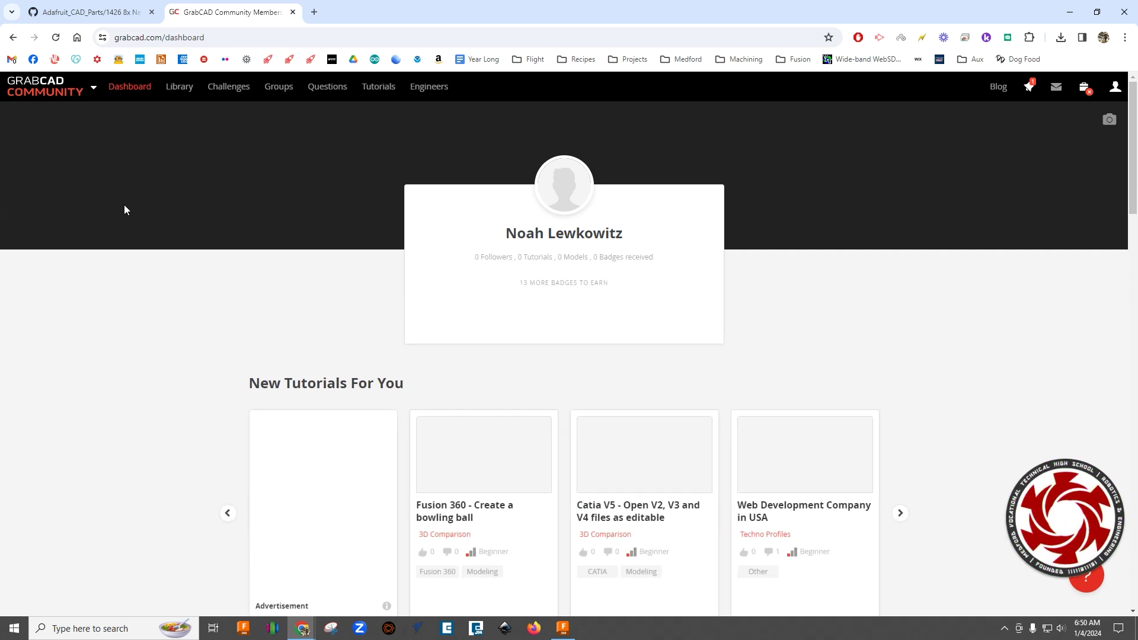
pyautogui.click(181, 86)
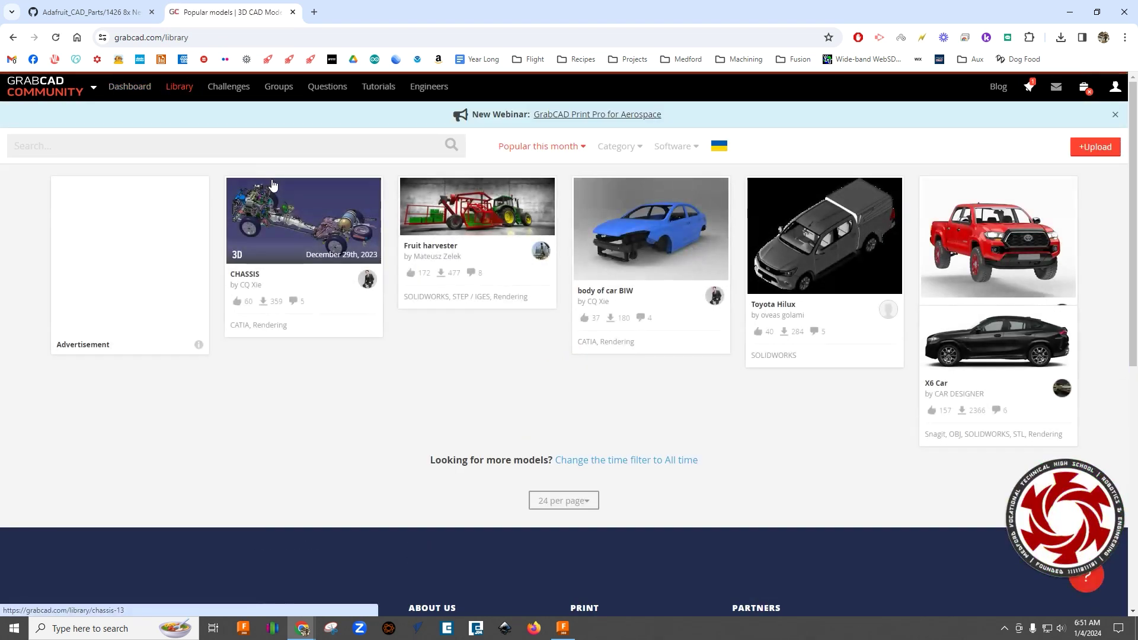
pyautogui.click(174, 142)
pyautogui.write('ras')
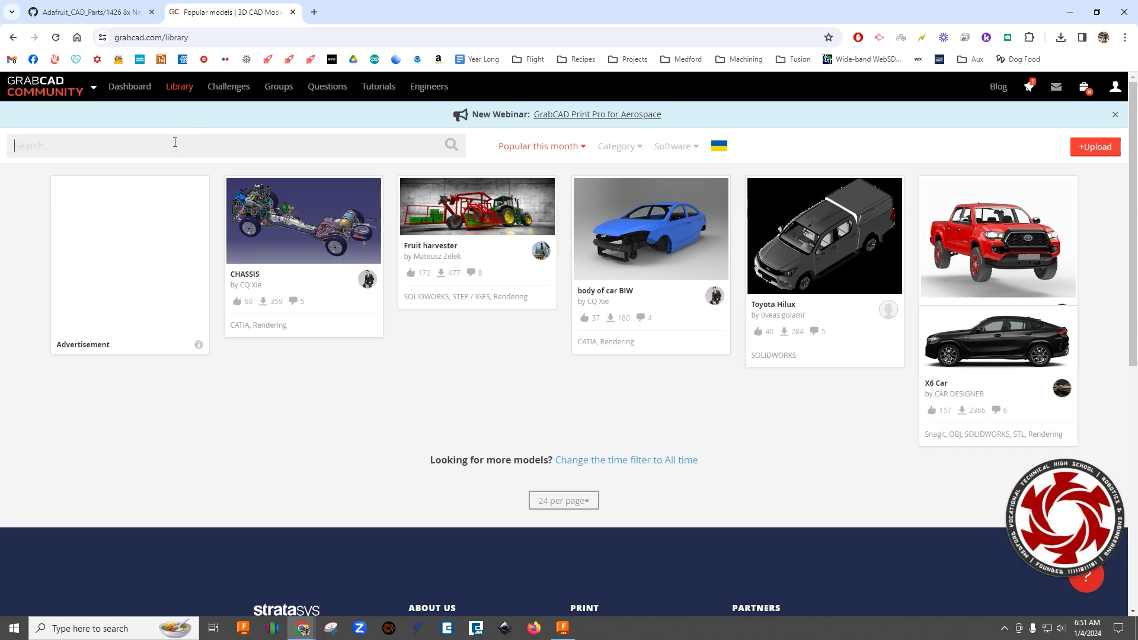
pyautogui.write('rduino uno')
pyautogui.press('Return')
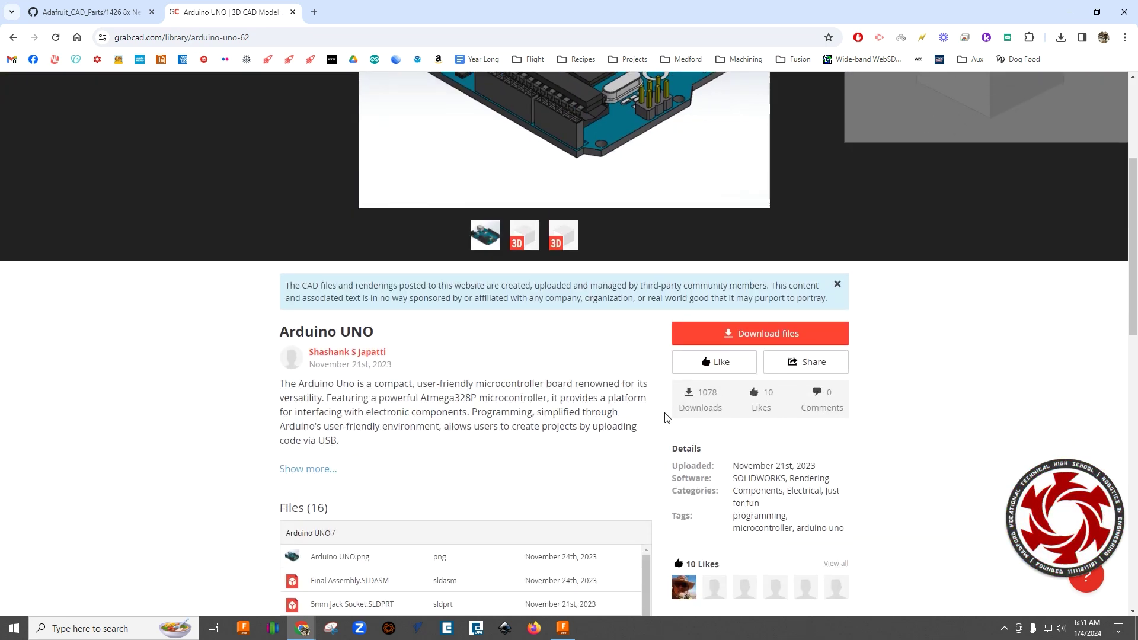
pyautogui.scroll(-3, 521, 484)
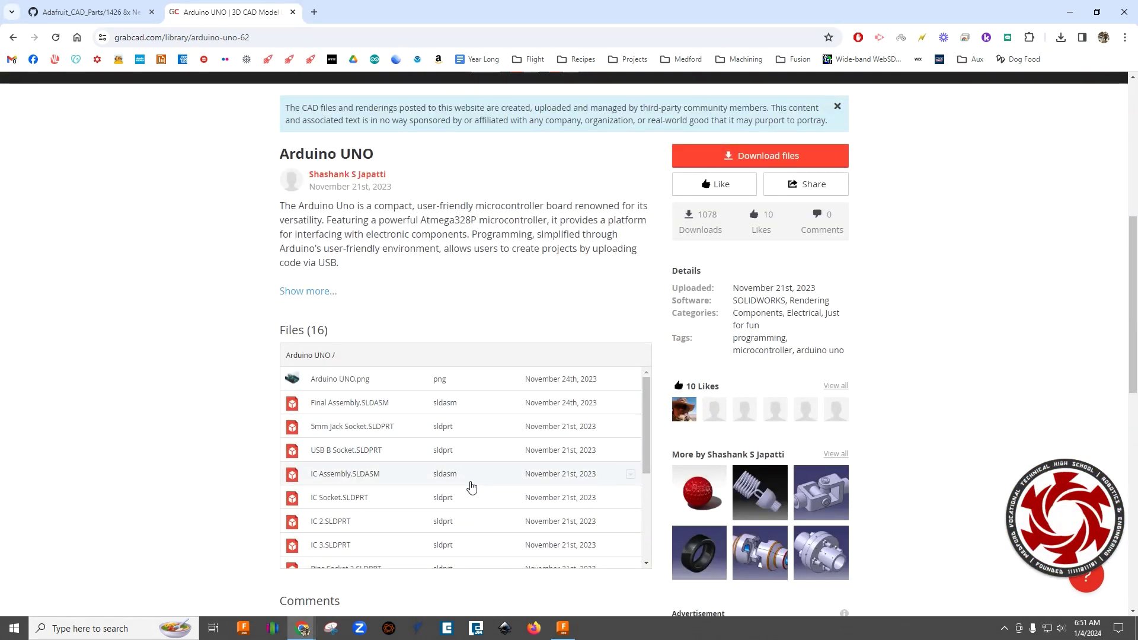
pyautogui.scroll(-2, 470, 491)
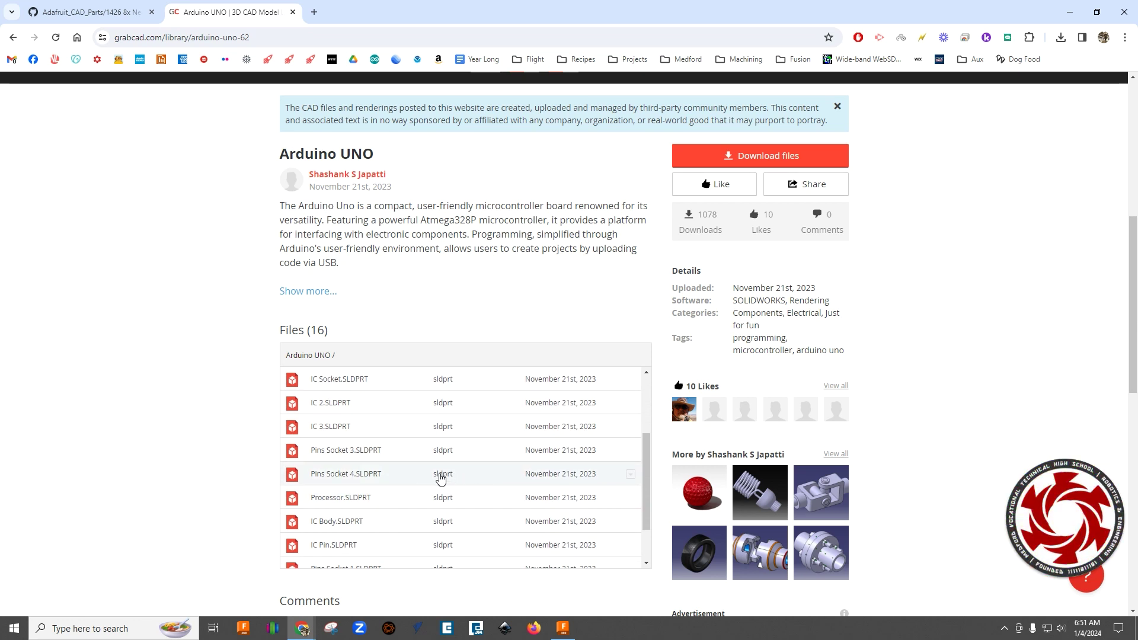
pyautogui.scroll(-1, 468, 504)
pyautogui.scroll(-2, 484, 520)
pyautogui.scroll(5, 485, 520)
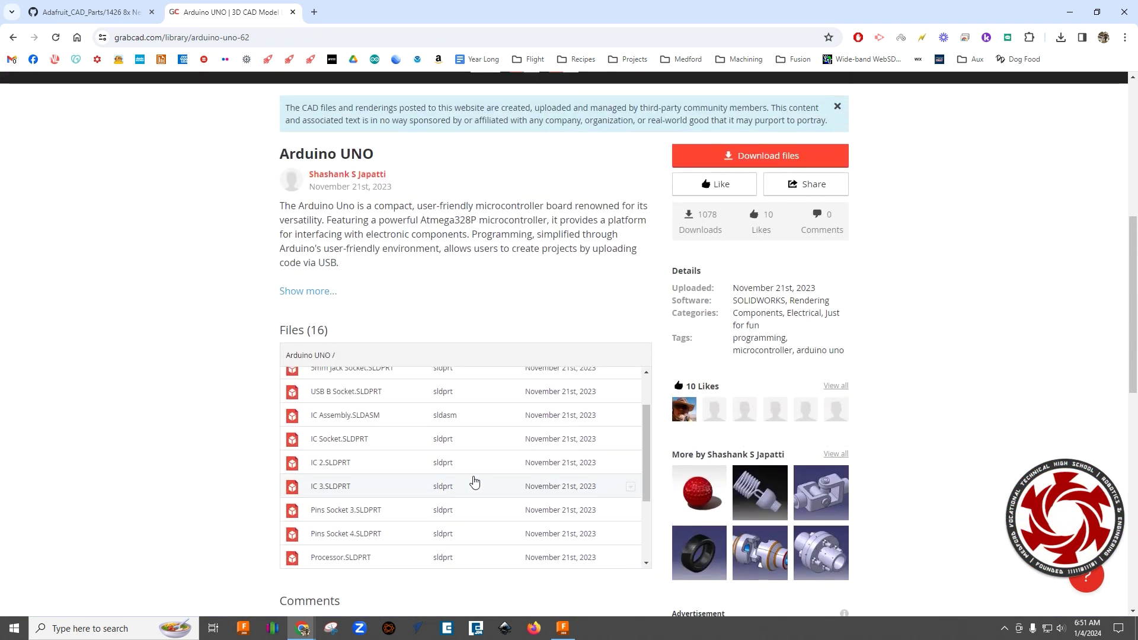
pyautogui.scroll(1, 483, 528)
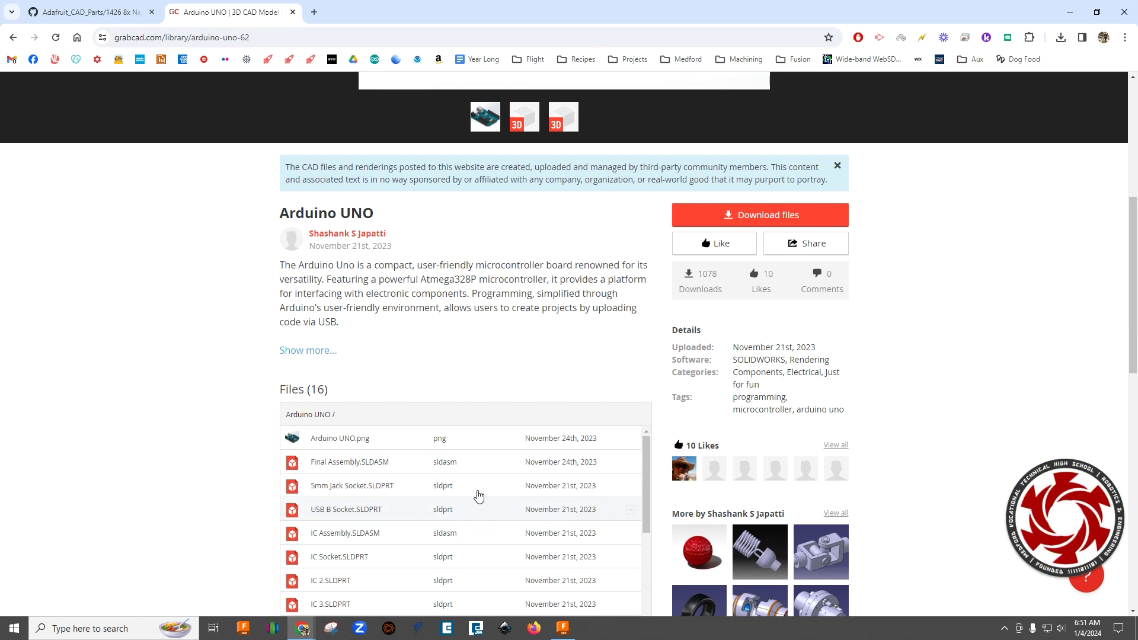
pyautogui.scroll(-1, 480, 536)
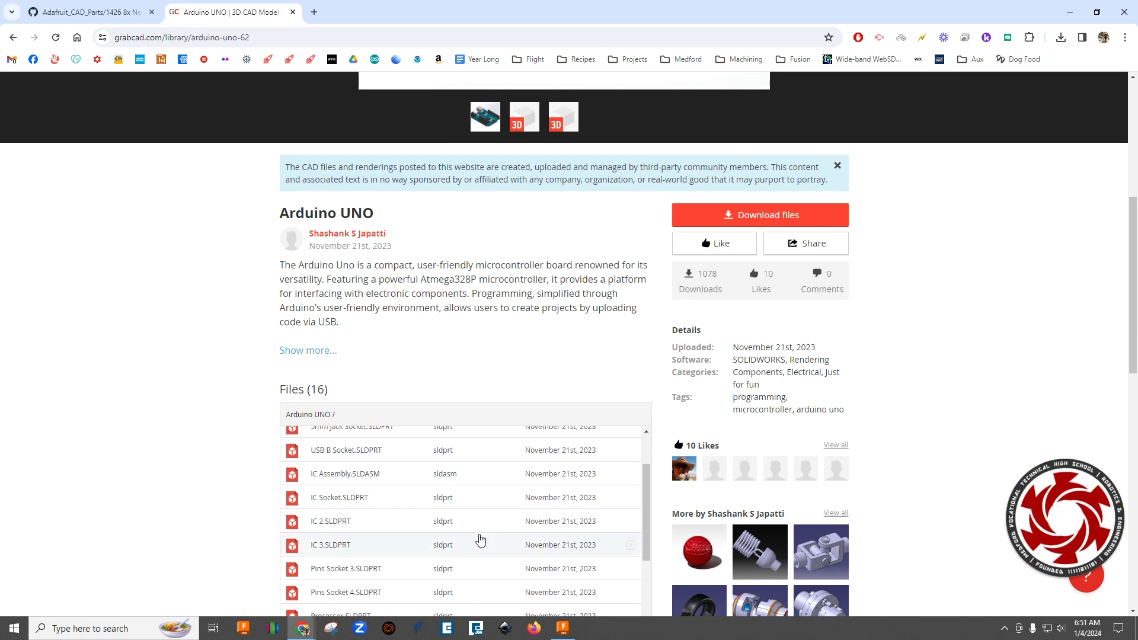
pyautogui.scroll(-2, 480, 538)
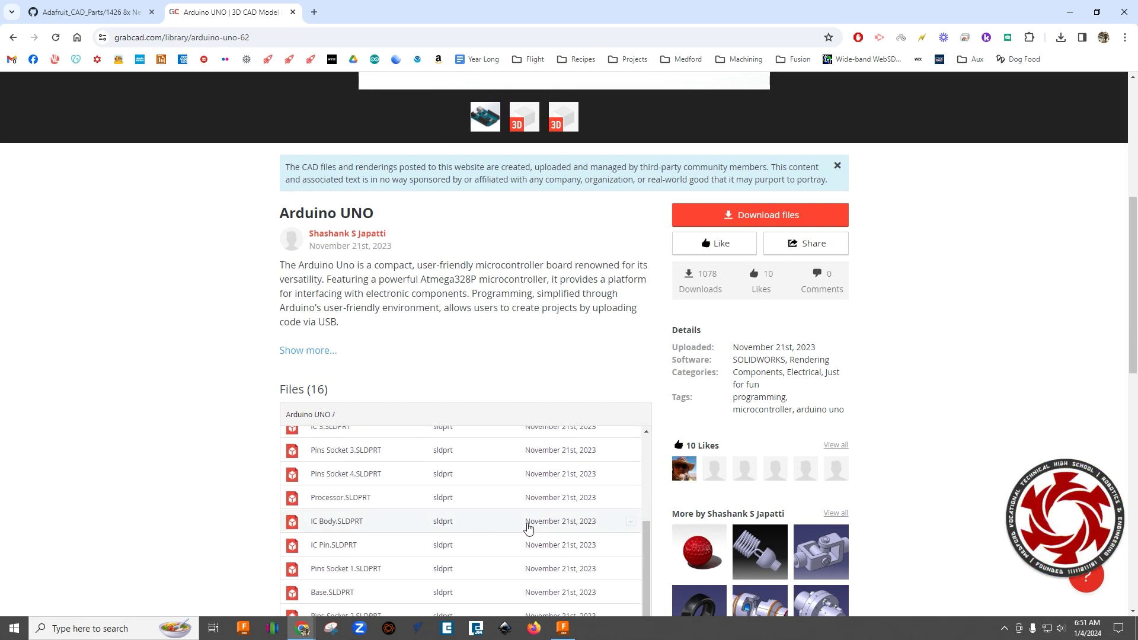
pyautogui.scroll(-2, 527, 528)
pyautogui.scroll(5, 459, 527)
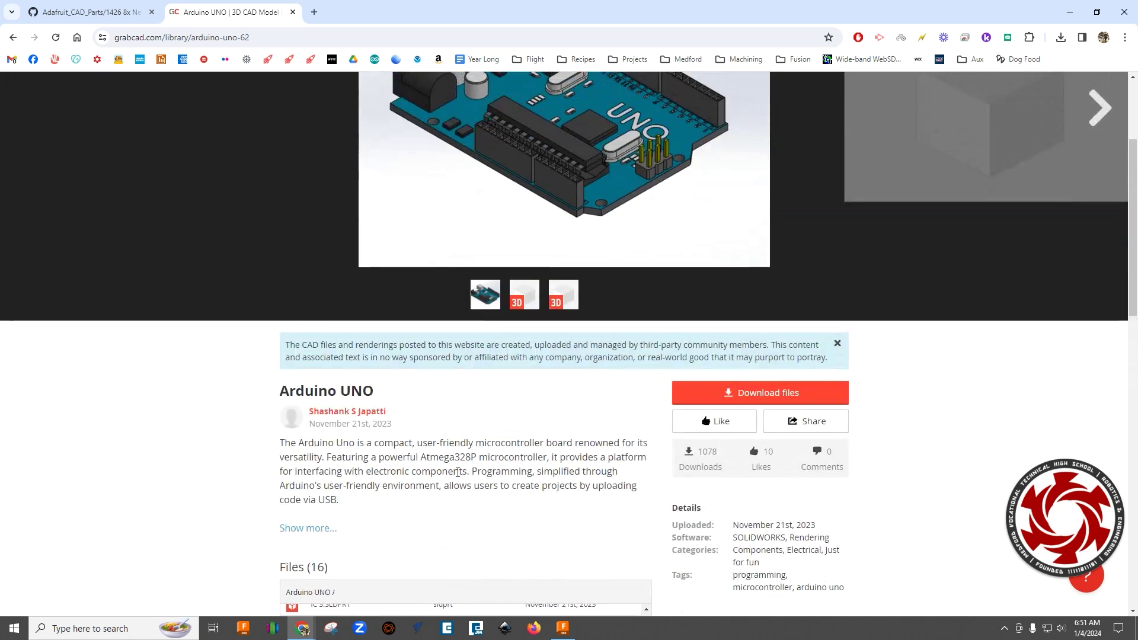
pyautogui.scroll(3, 457, 473)
pyautogui.scroll(-2, 366, 458)
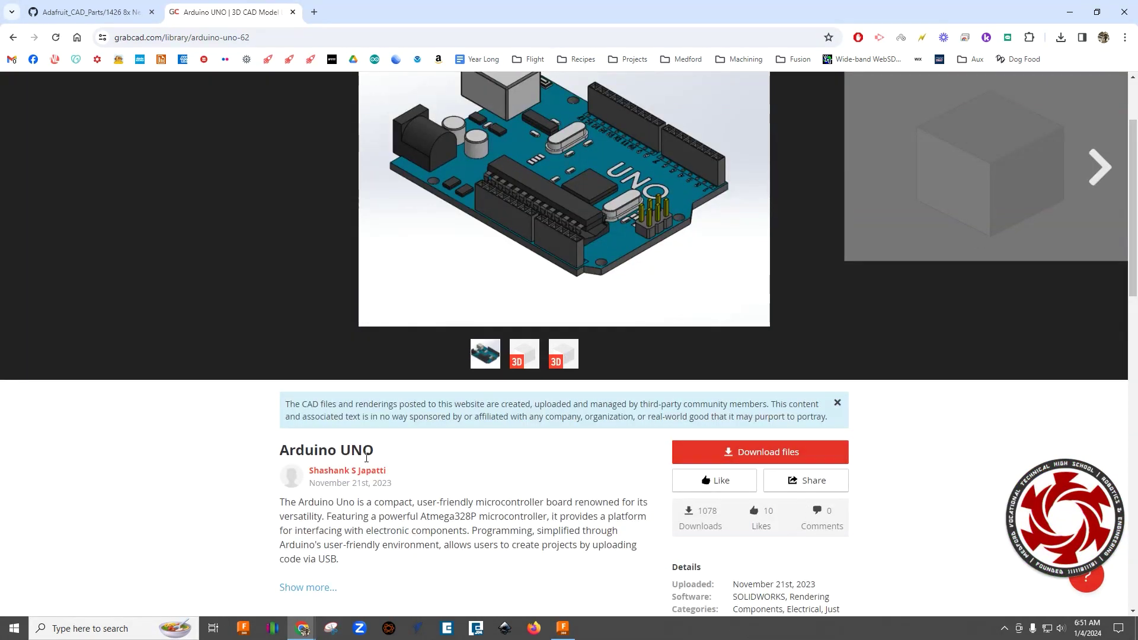
# Step: Download GrabCAD's STEP Arduino UNO files as arduino-uno-3.snapshot.1.zip into the Adafruit folder
pyautogui.click(13, 38)
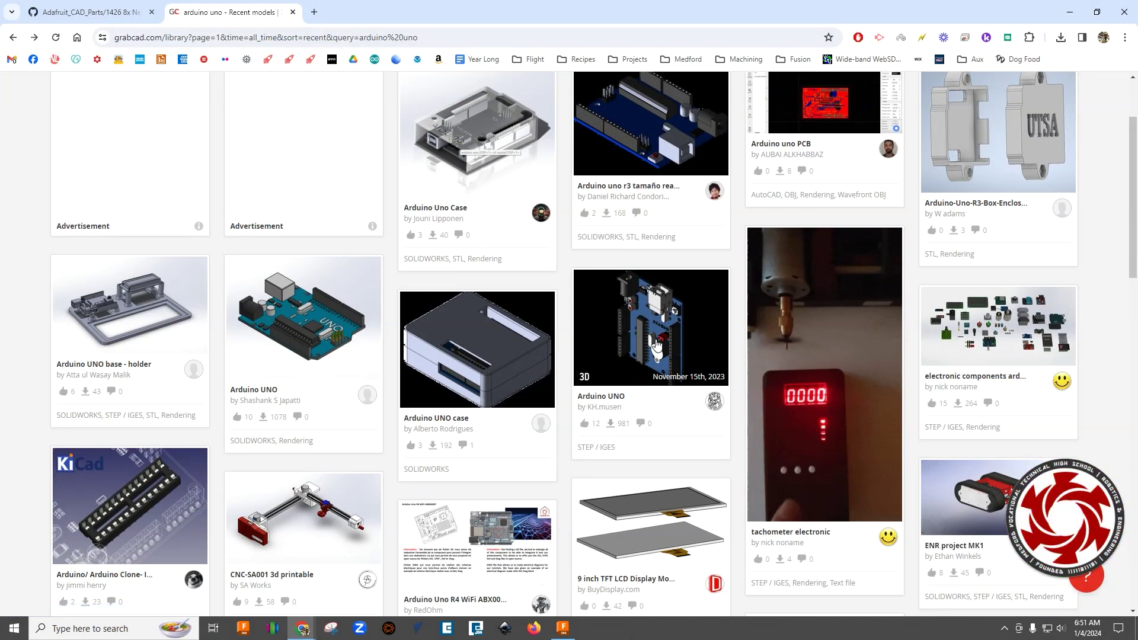
pyautogui.click(655, 342)
pyautogui.scroll(-5, 617, 393)
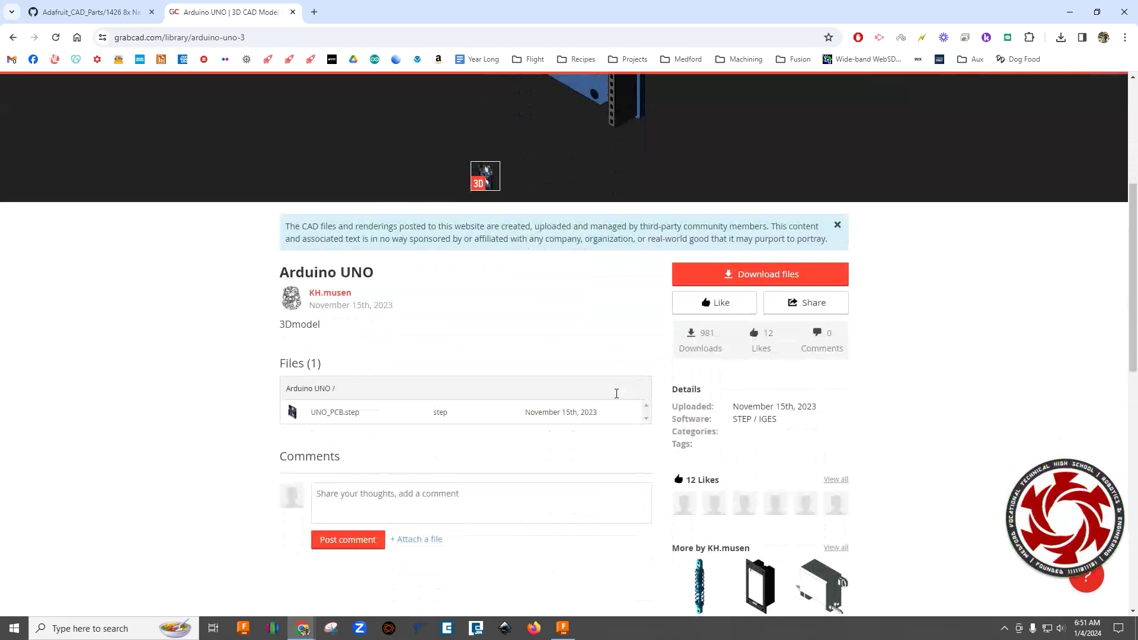
pyautogui.scroll(-2, 481, 461)
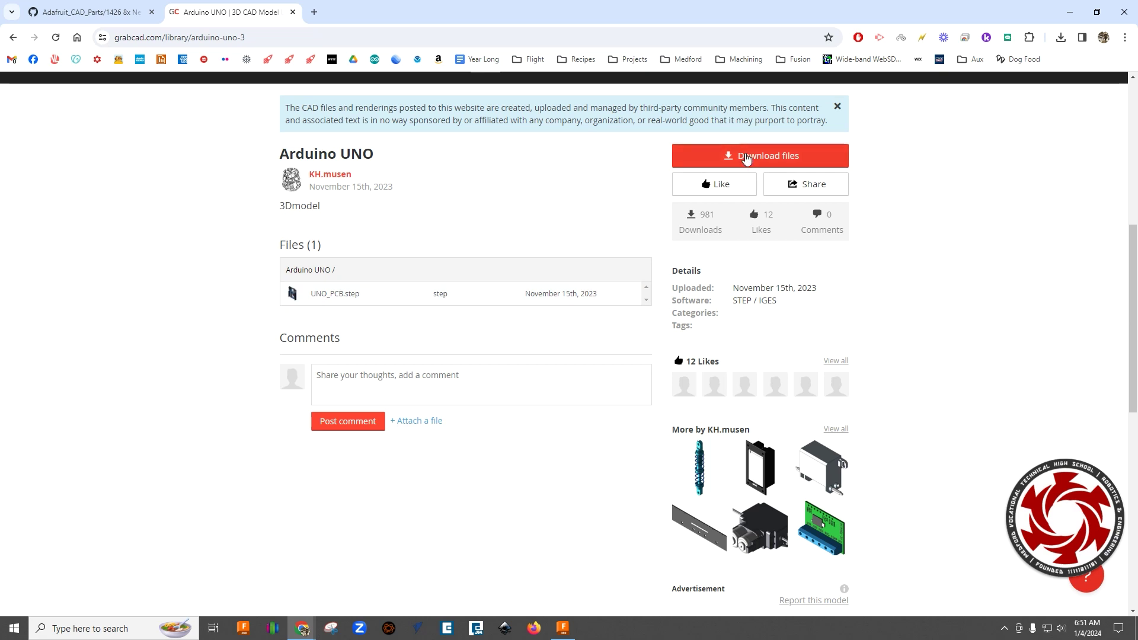
pyautogui.click(746, 157)
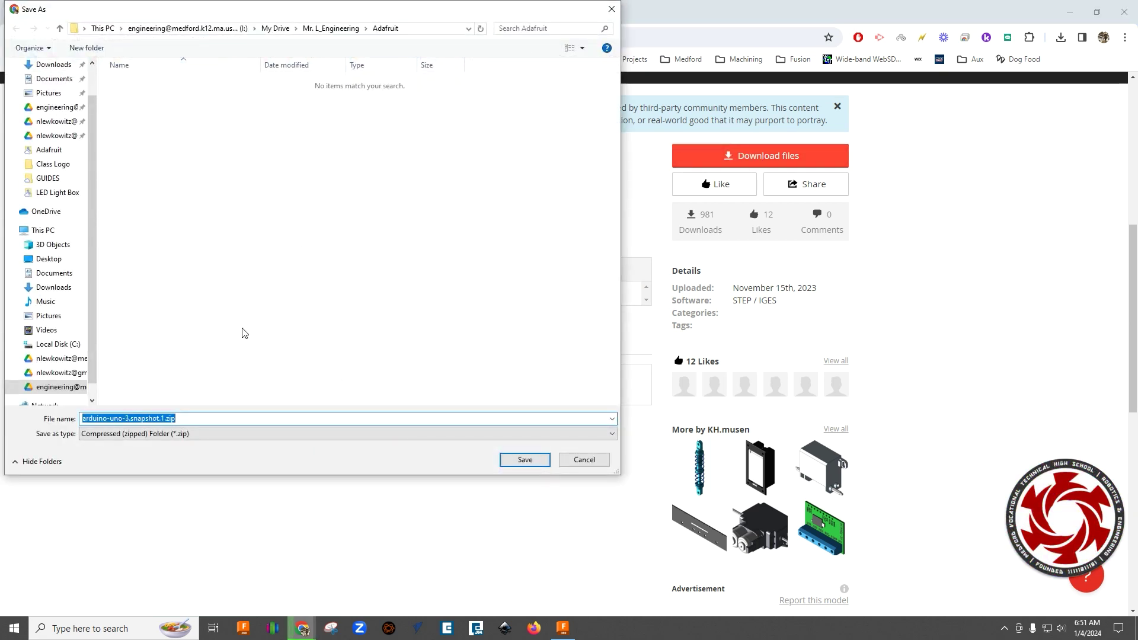
pyautogui.click(525, 460)
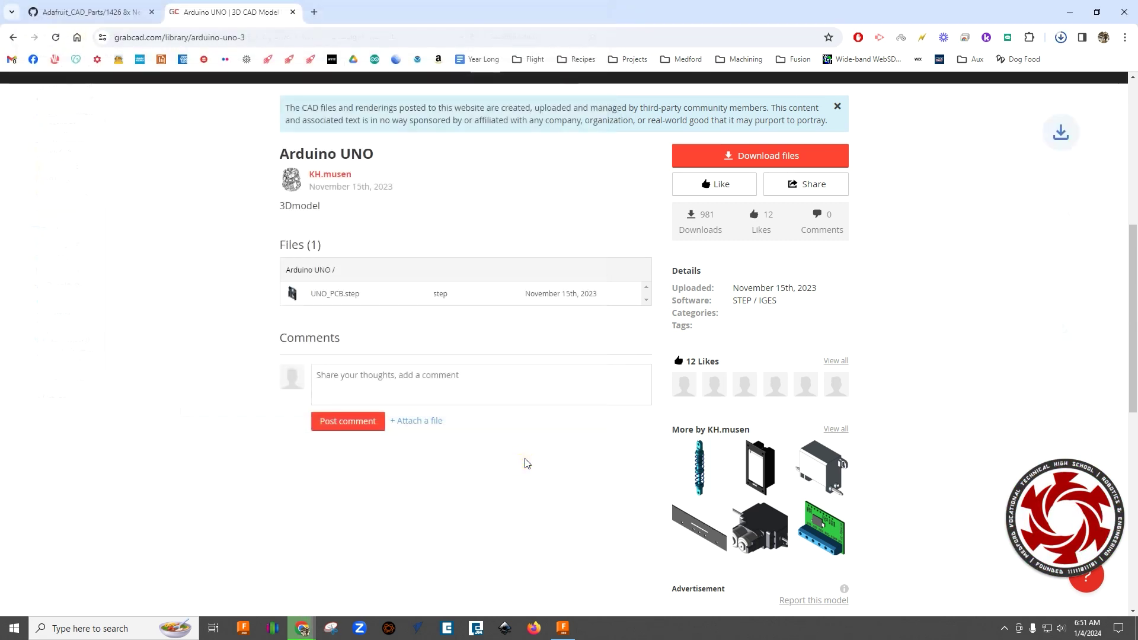
# Step: Extract arduino-uno-3.snapshot.1.zip so UNO_PCB.step sits in its own folder, then return to Fusion 360
pyautogui.click(119, 627)
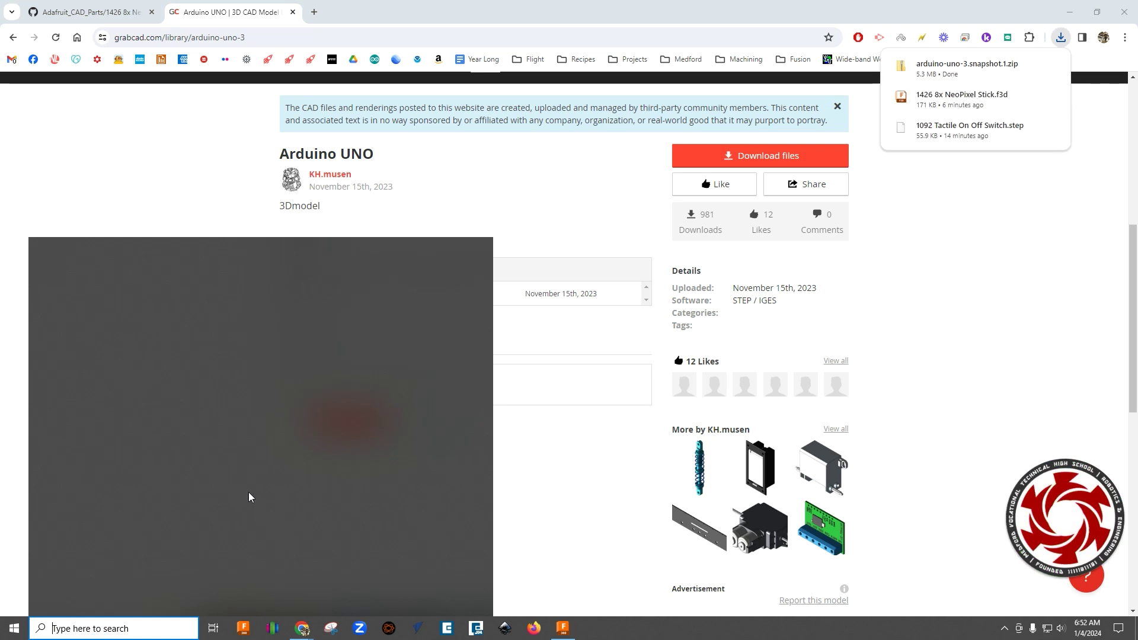
pyautogui.click(283, 314)
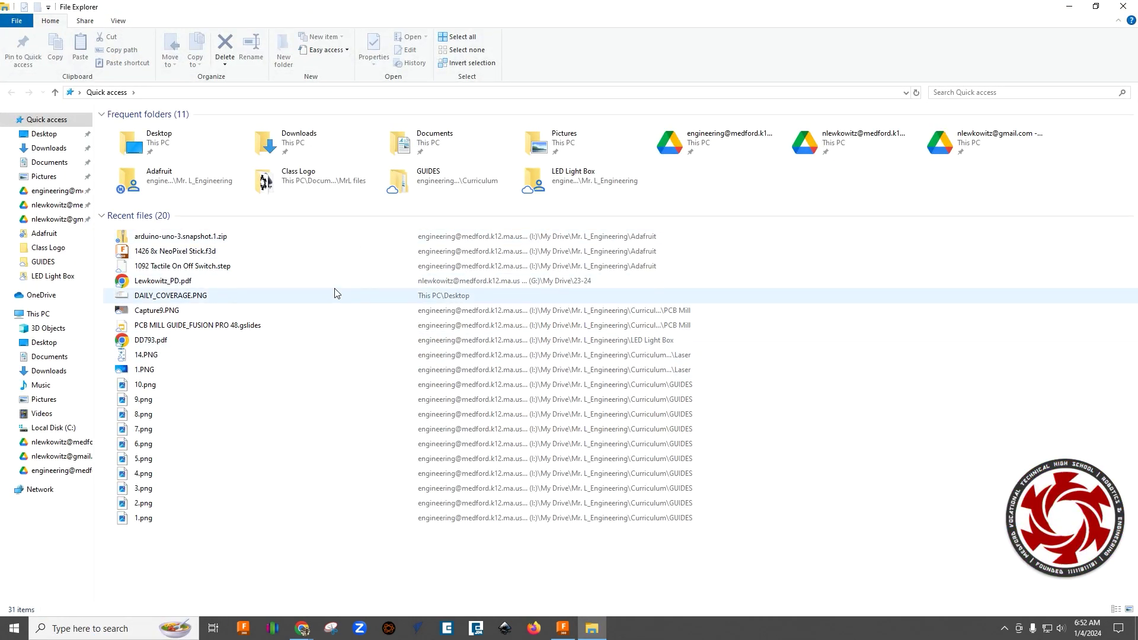
pyautogui.doubleClick(243, 236)
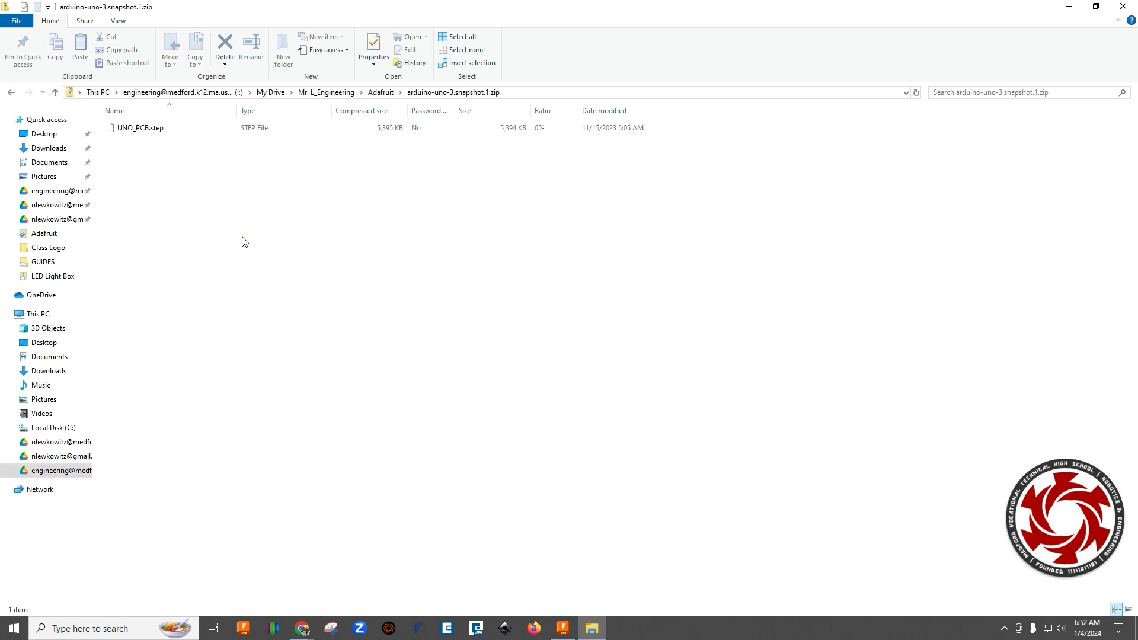
pyautogui.click(402, 50)
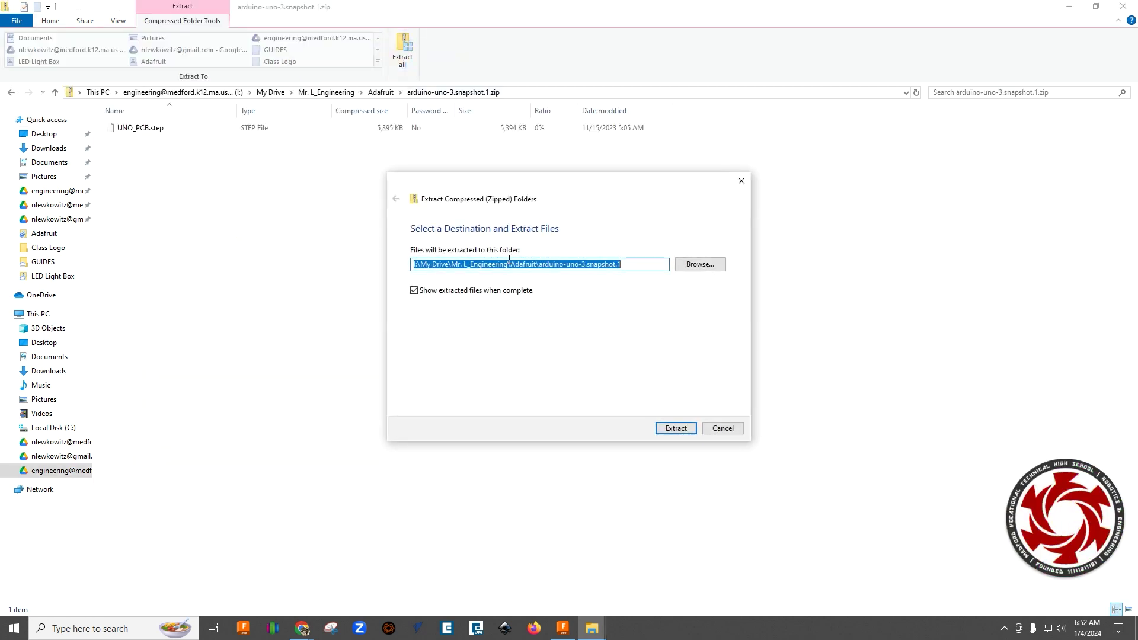
pyautogui.click(680, 430)
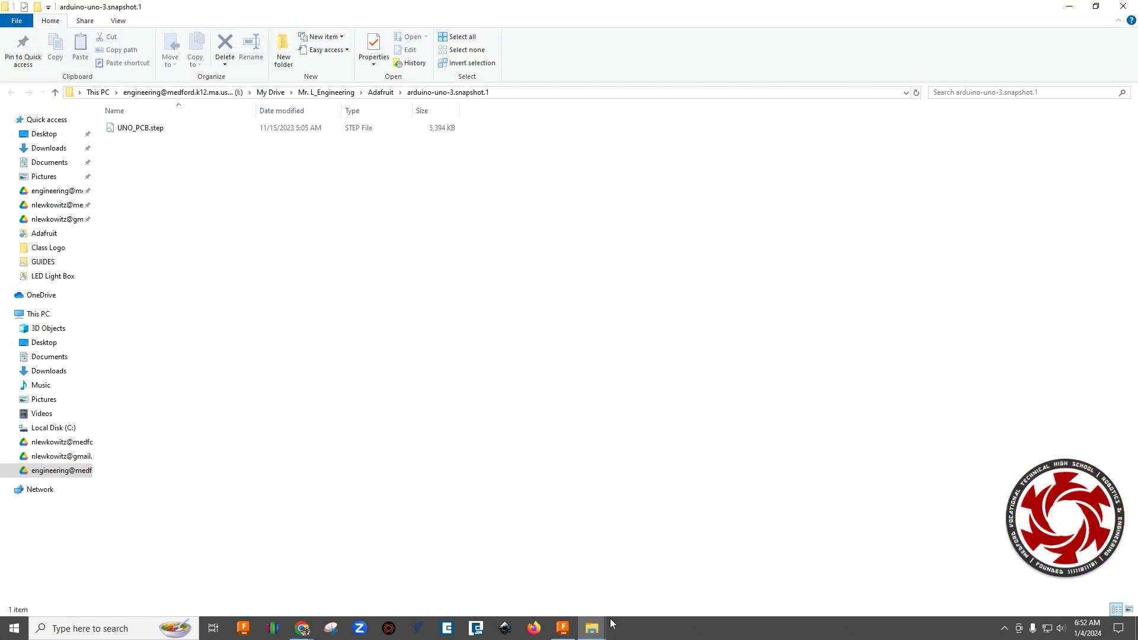
pyautogui.click(563, 629)
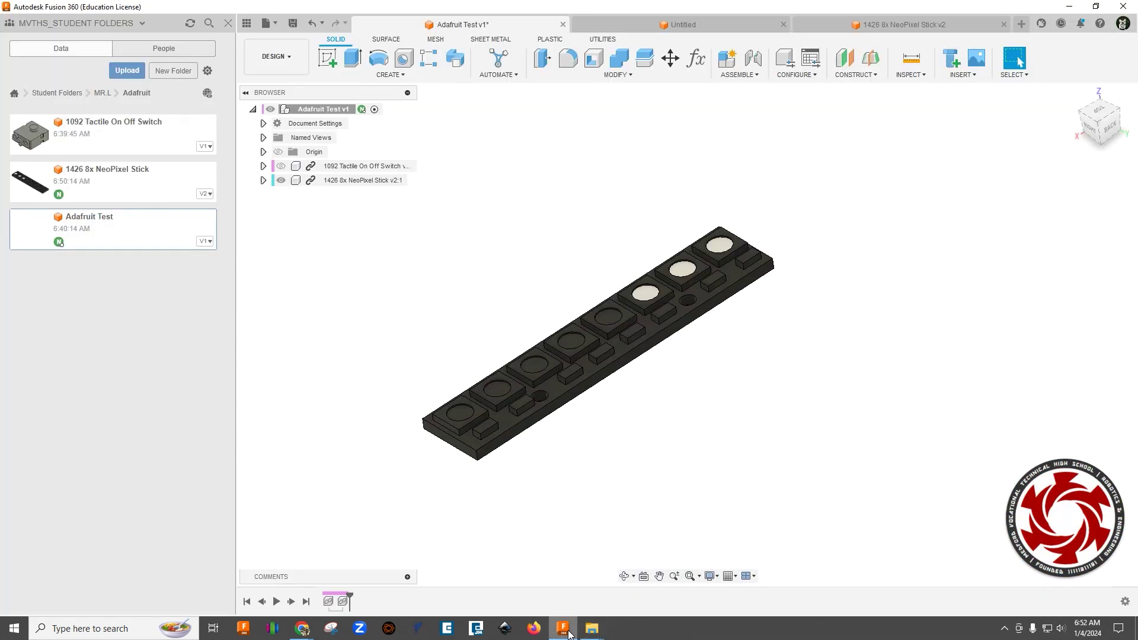
# Step: Upload UNO_PCB.step into the Adafruit project folder and hide the NeoPixel Stick
pyautogui.click(125, 72)
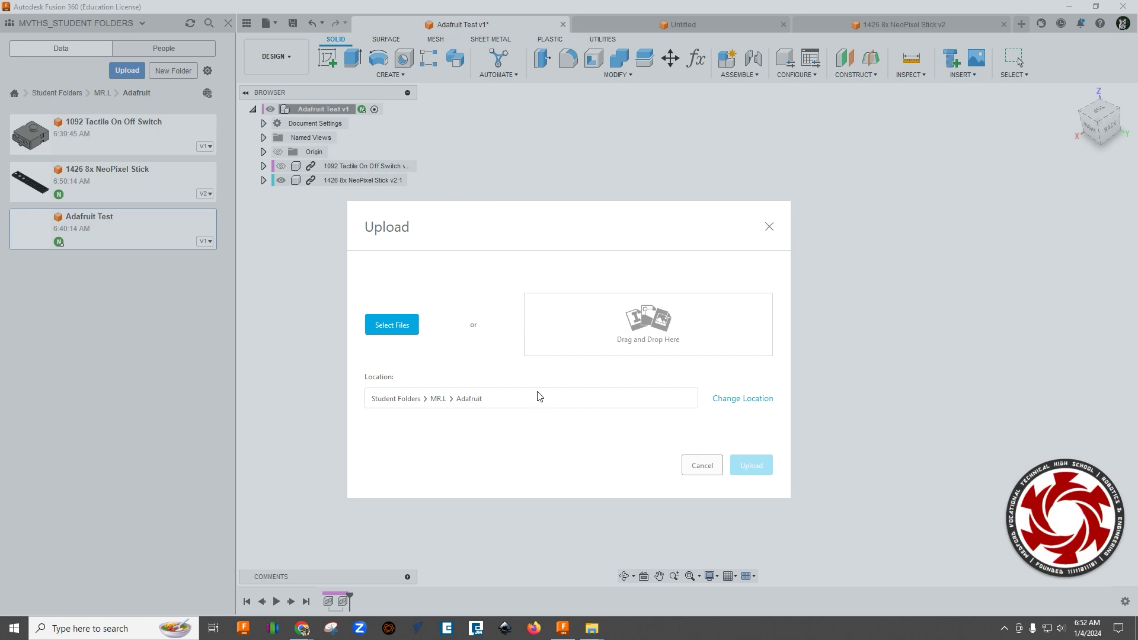
pyautogui.click(398, 329)
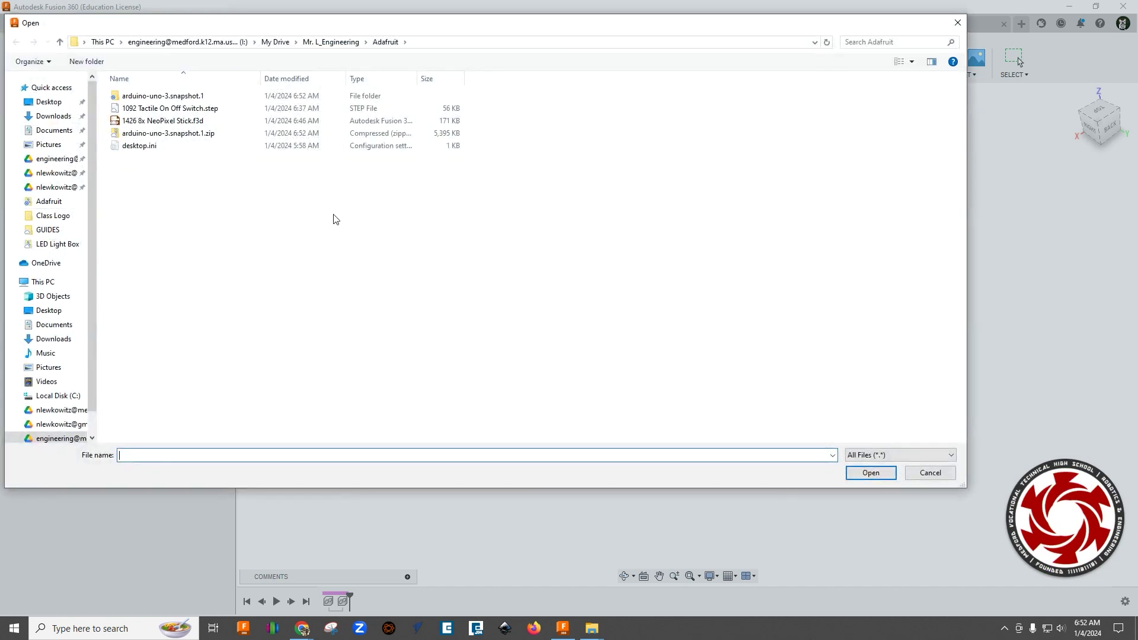
pyautogui.doubleClick(189, 97)
pyautogui.click(169, 113)
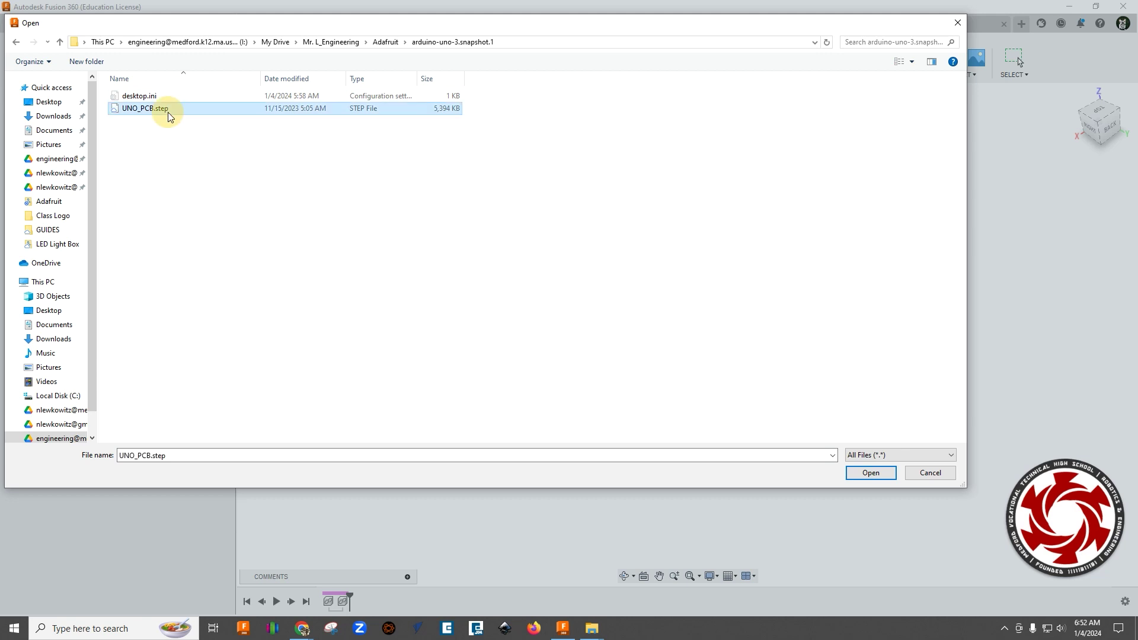
pyautogui.click(868, 470)
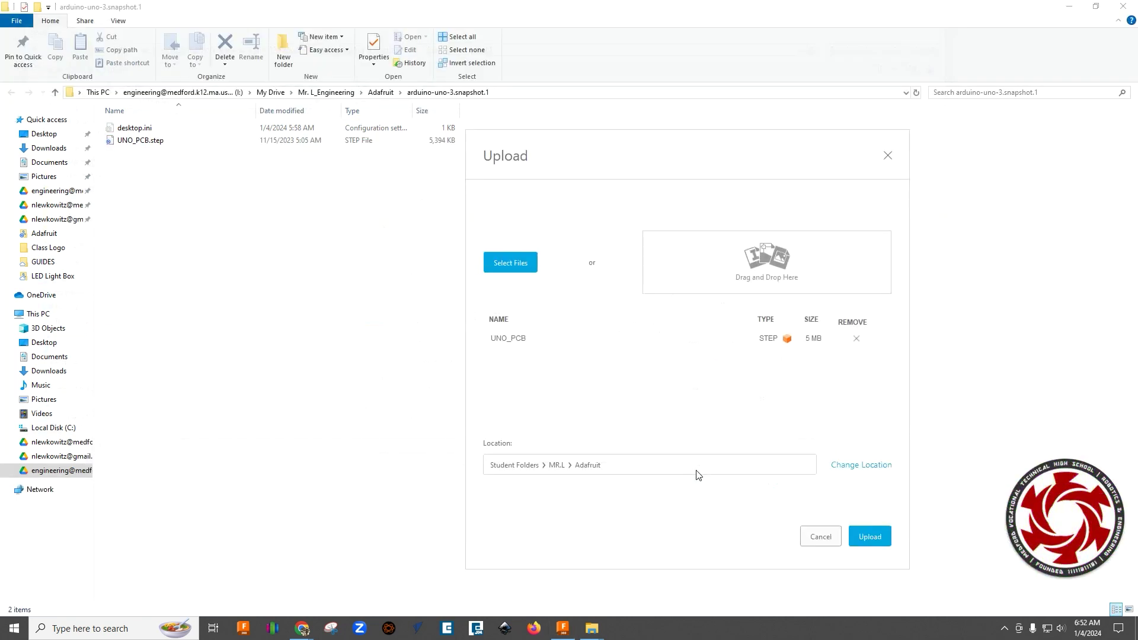
pyautogui.click(868, 537)
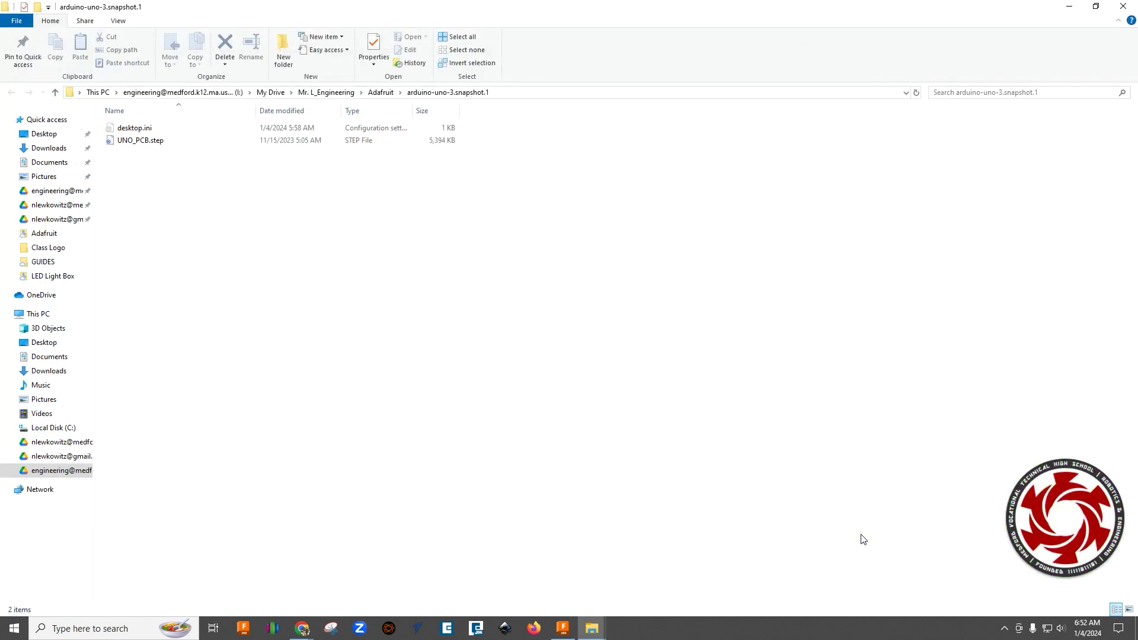
pyautogui.click(563, 627)
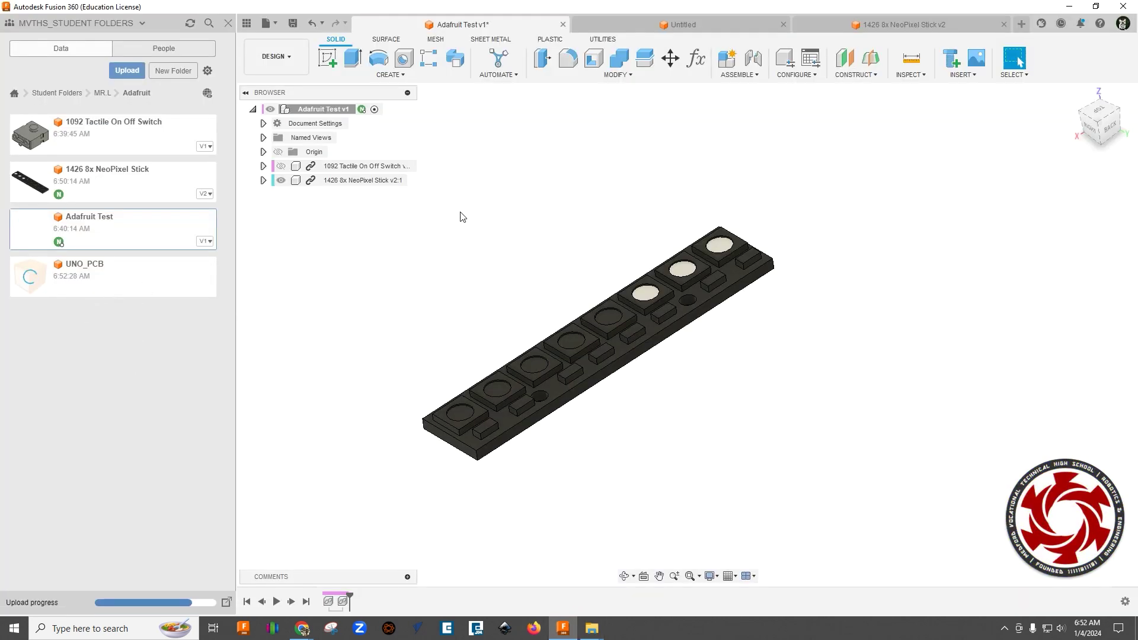
pyautogui.click(281, 181)
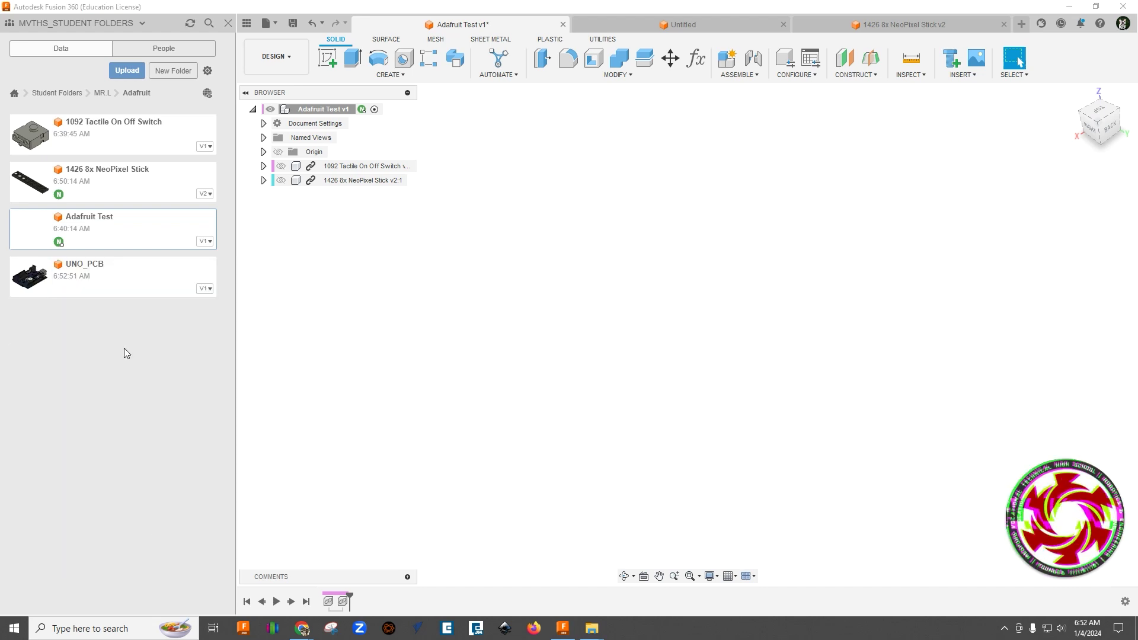
# Step: Insert UNO_PCB into the Adafruit Test design and orbit to view the whole board
pyautogui.rightClick(130, 277)
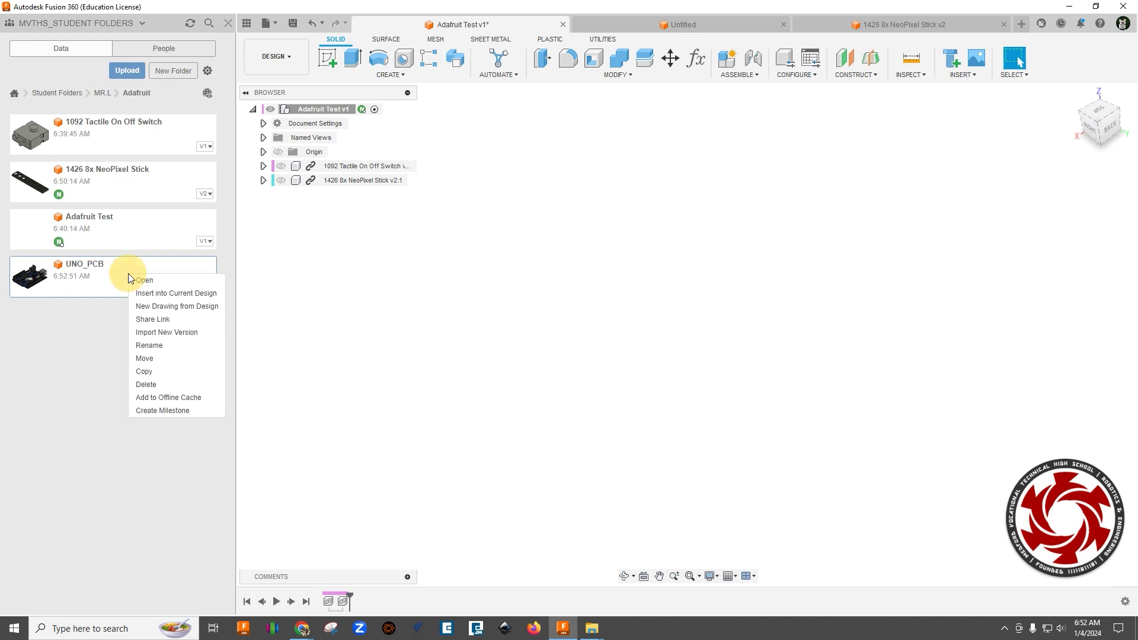
pyautogui.click(167, 294)
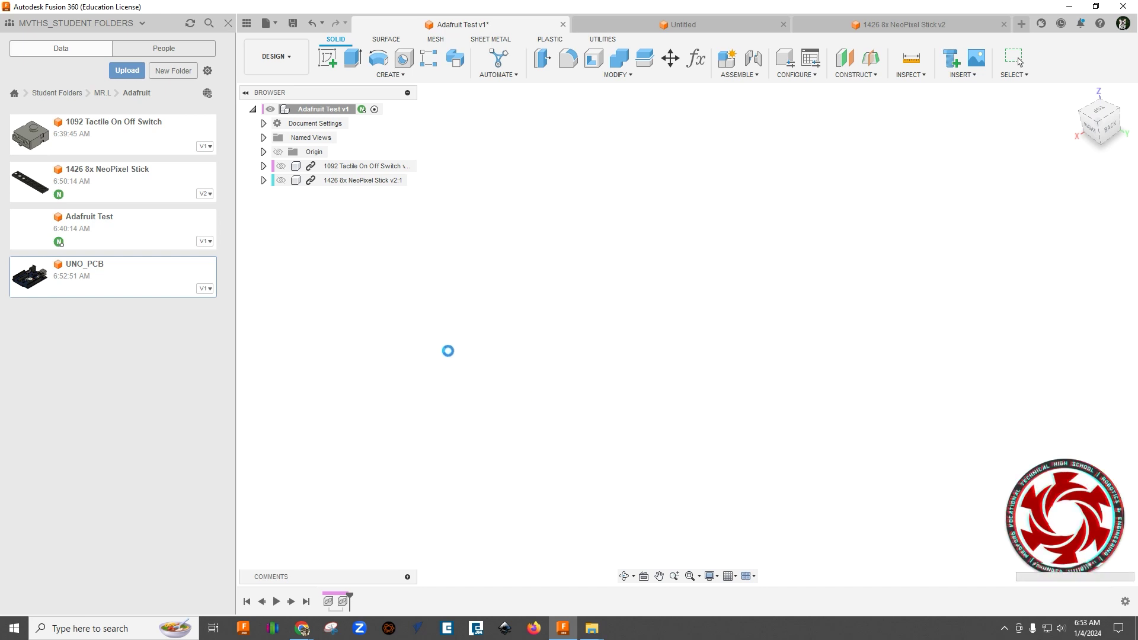
pyautogui.keyDown('shift'); pyautogui.moveTo(634, 375); pyautogui.dragTo(644, 414, button='middle'); pyautogui.keyUp('shift')
pyautogui.keyDown('shift'); pyautogui.moveTo(651, 491); pyautogui.dragTo(665, 490, button='middle'); pyautogui.keyUp('shift')
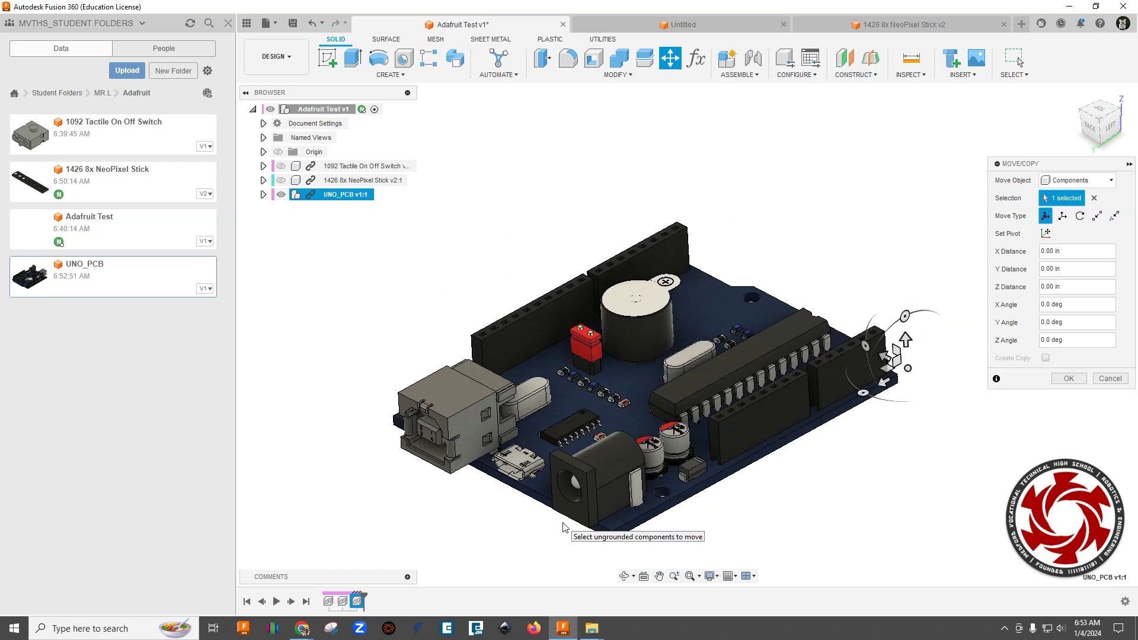